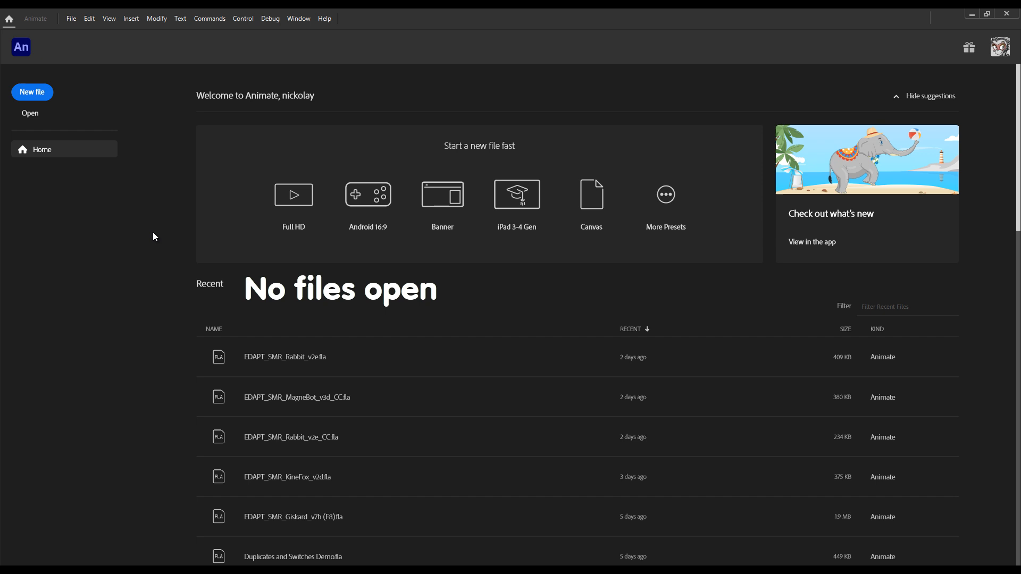
Run the Install-Uninstall EDAPT.jsfl script via Commands > Run Command.
{"action": "left_click", "coordinate": [213, 21]}
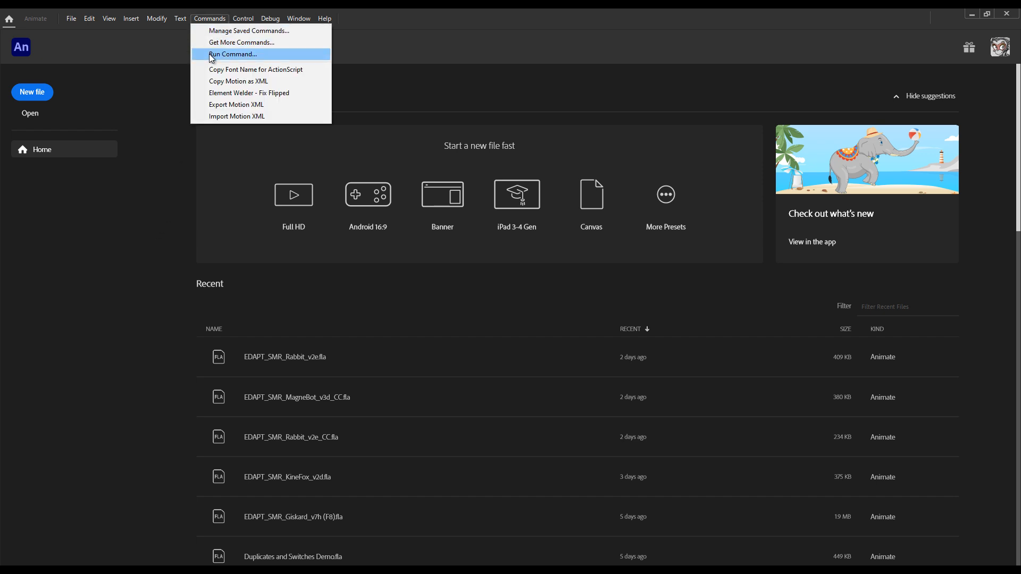
{"action": "left_click", "coordinate": [232, 53]}
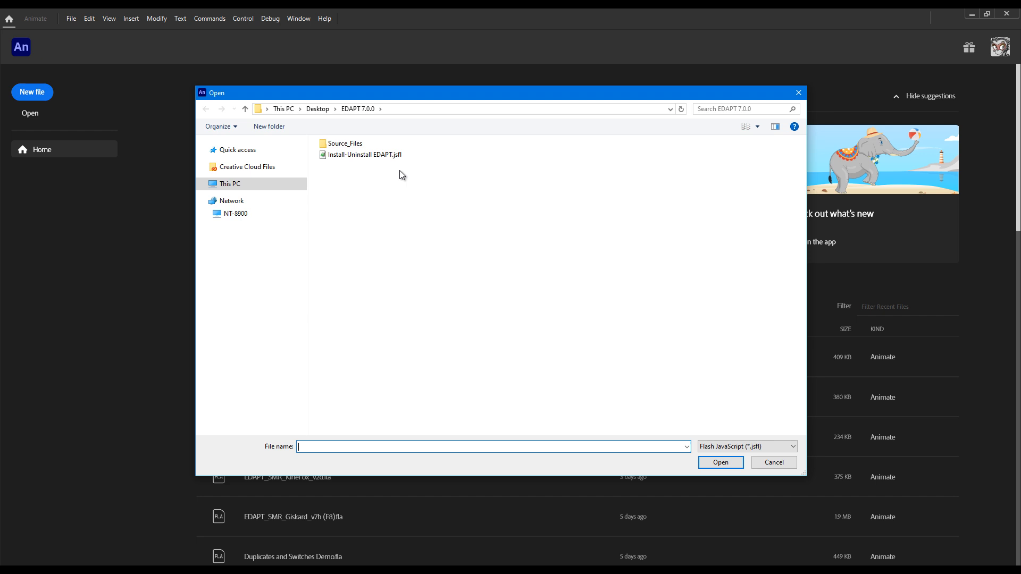
{"action": "left_click", "coordinate": [335, 155]}
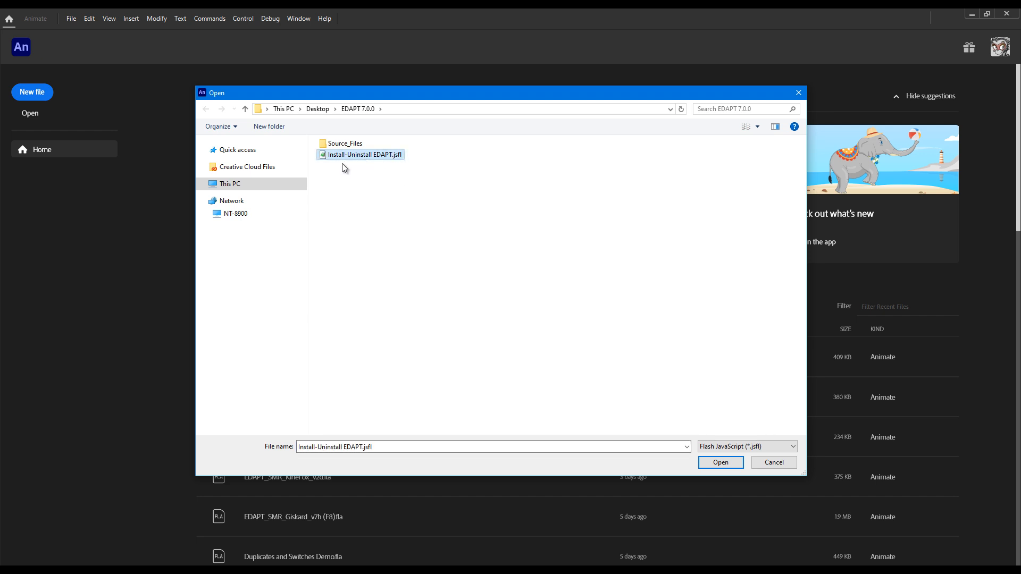
{"action": "left_click", "coordinate": [722, 464]}
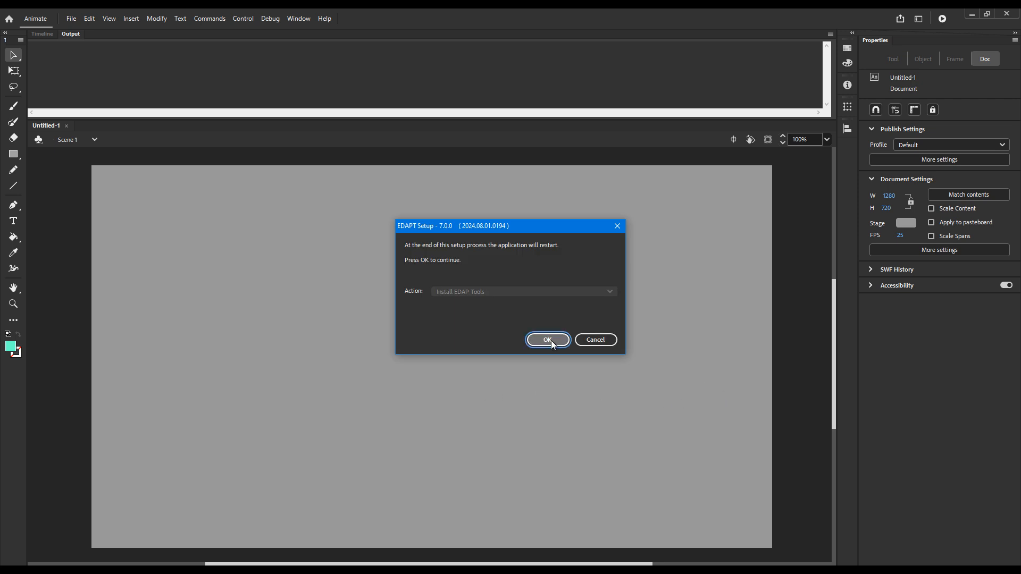
Accept the EDAPT license, install the files and quit Animate to restart.
{"action": "left_click", "coordinate": [552, 340]}
{"action": "left_click", "coordinate": [330, 362]}
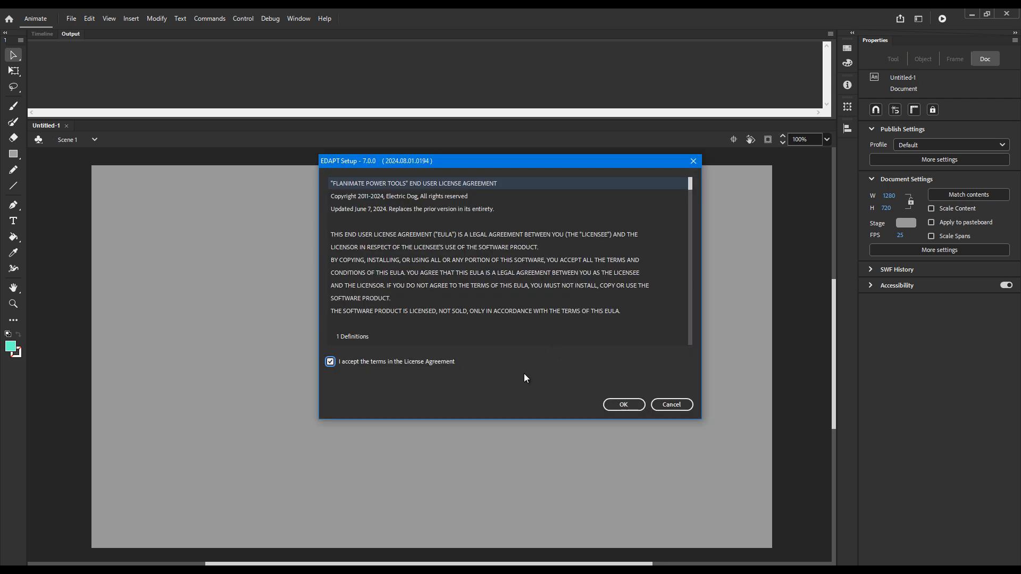
{"action": "left_click", "coordinate": [623, 405]}
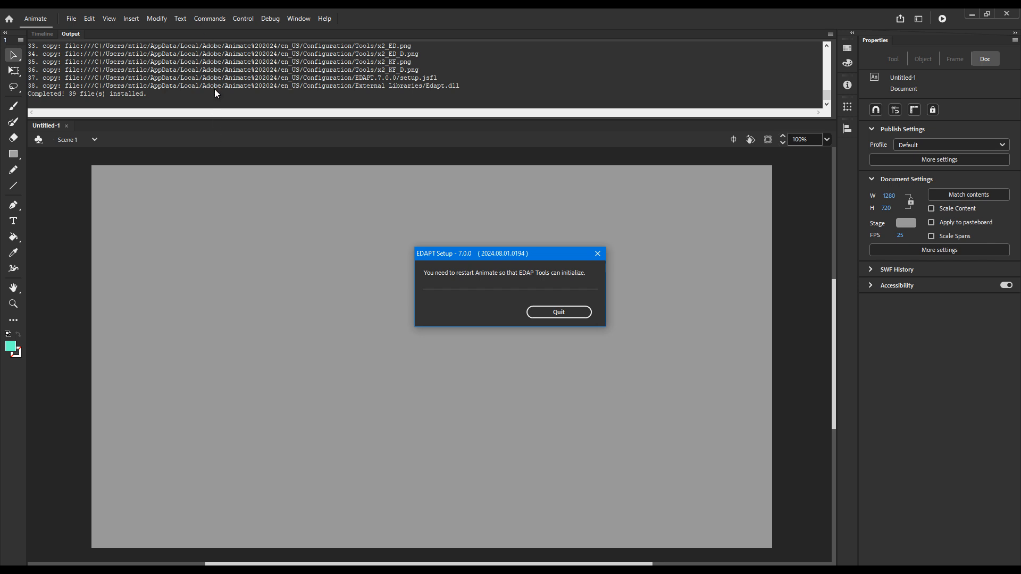
{"action": "left_click", "coordinate": [564, 313]}
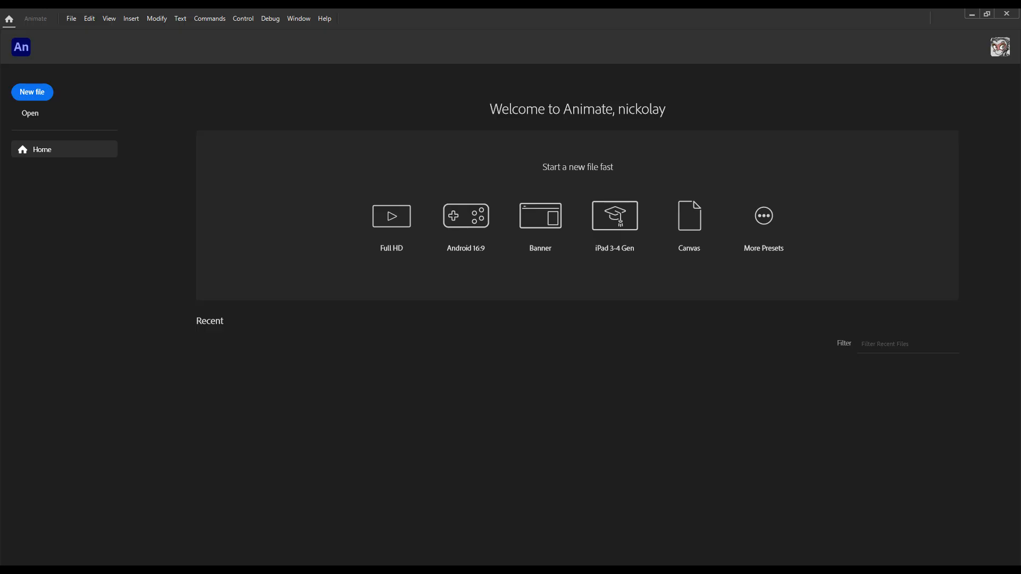
Create a new Full HD 1920×1080 document from the Home screen.
{"action": "left_click", "coordinate": [396, 222]}
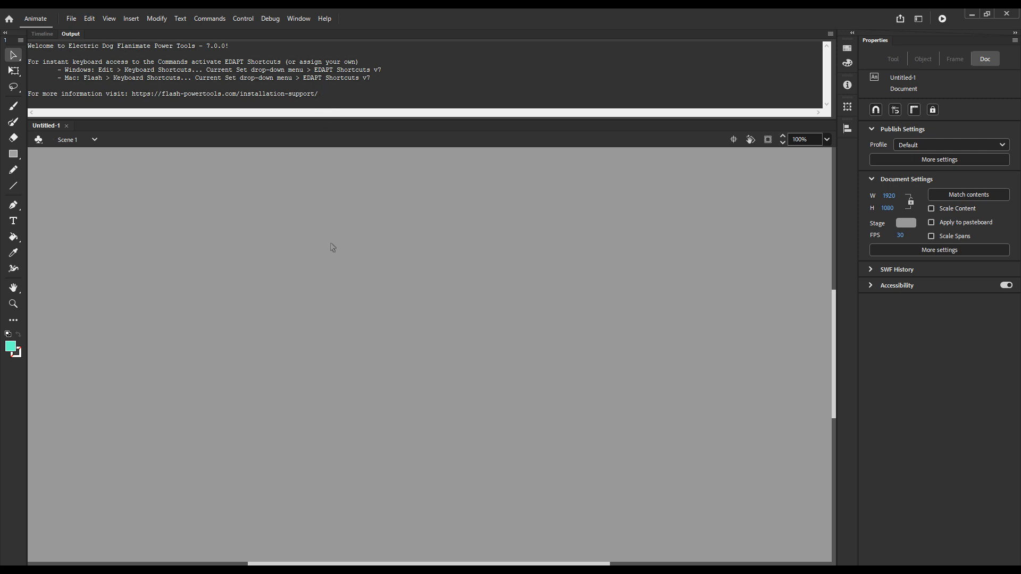
Drag KineFlex and FreeStyle Rigging from the extra tools into the toolbar.
{"action": "left_click", "coordinate": [14, 322]}
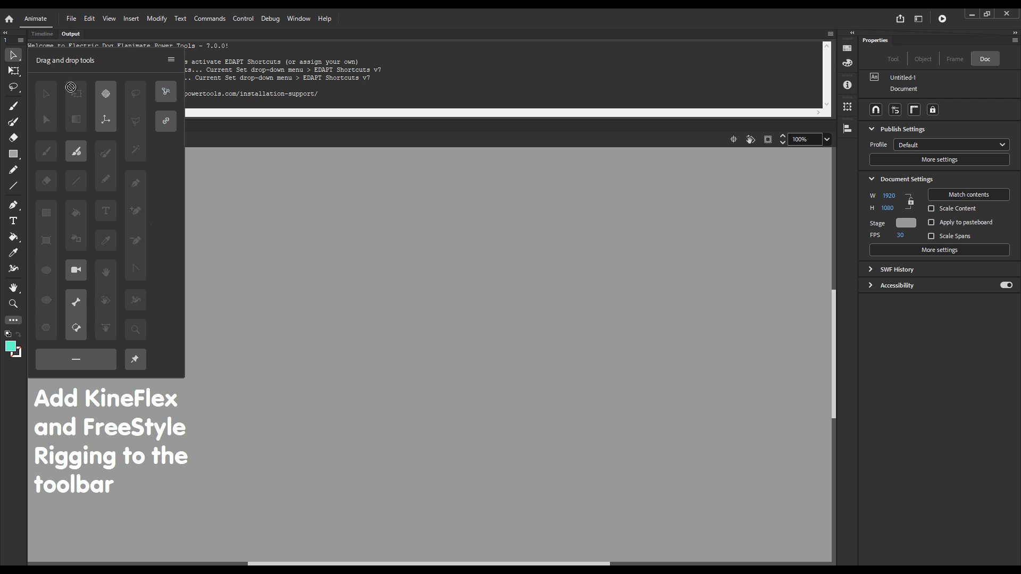
{"action": "left_click_drag", "start_coordinate": [166, 94], "coordinate": [14, 80]}
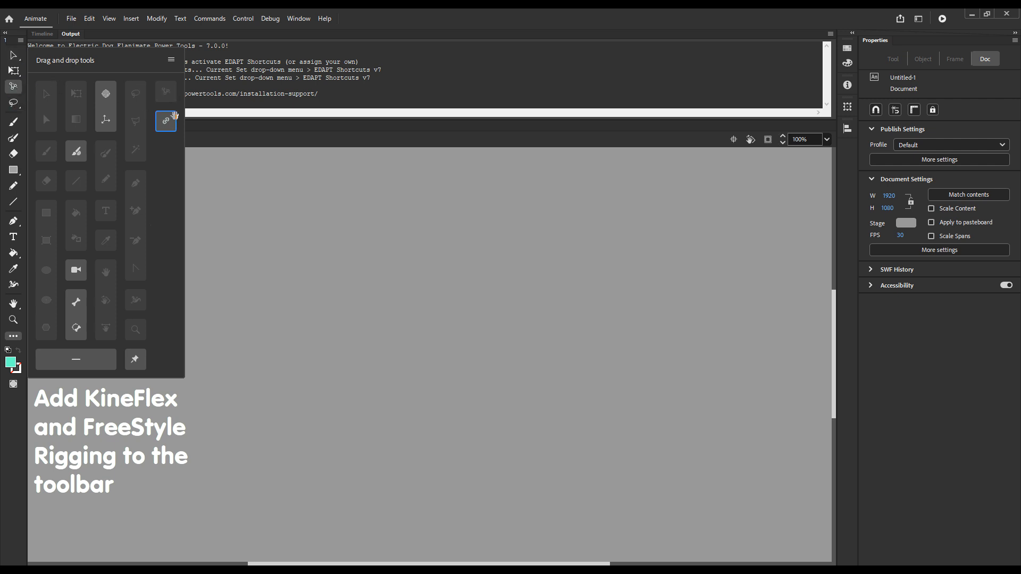
{"action": "left_click_drag", "start_coordinate": [165, 121], "coordinate": [14, 103]}
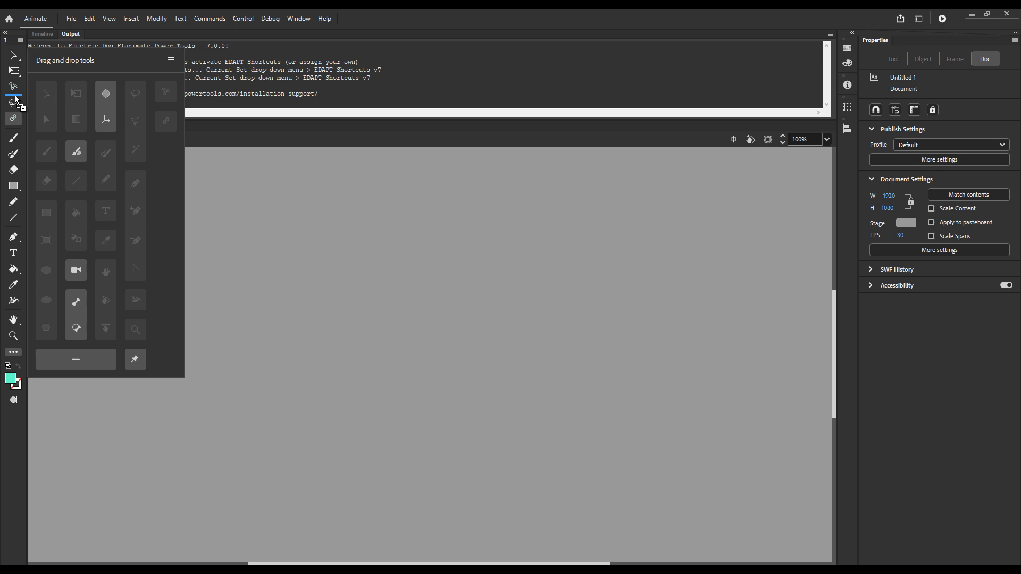
Apply the 'EDAPT CC shortcuts v7' keyboard layout preset in Keyboard Shortcuts.
{"action": "left_click", "coordinate": [143, 142]}
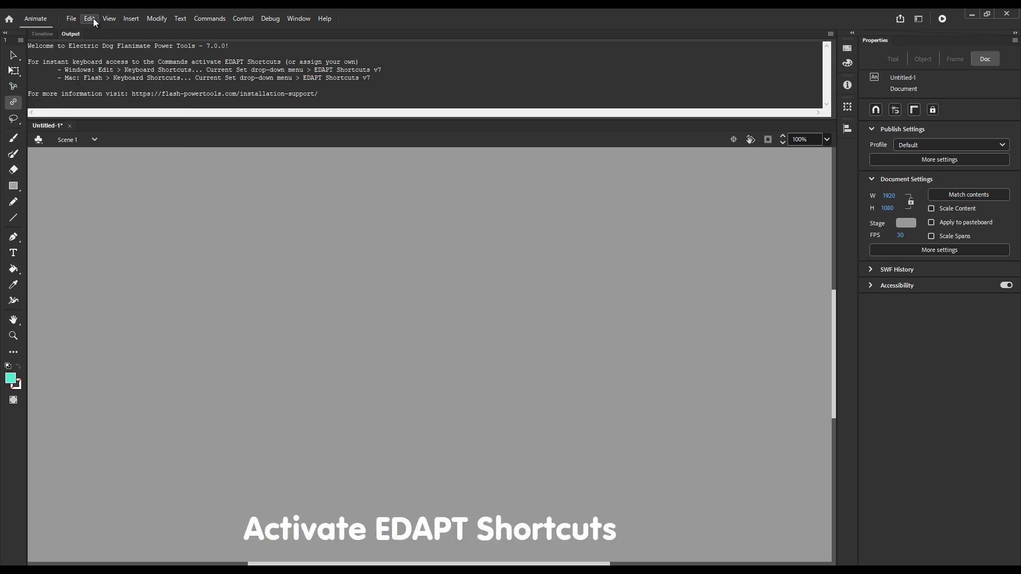
{"action": "left_click", "coordinate": [90, 18]}
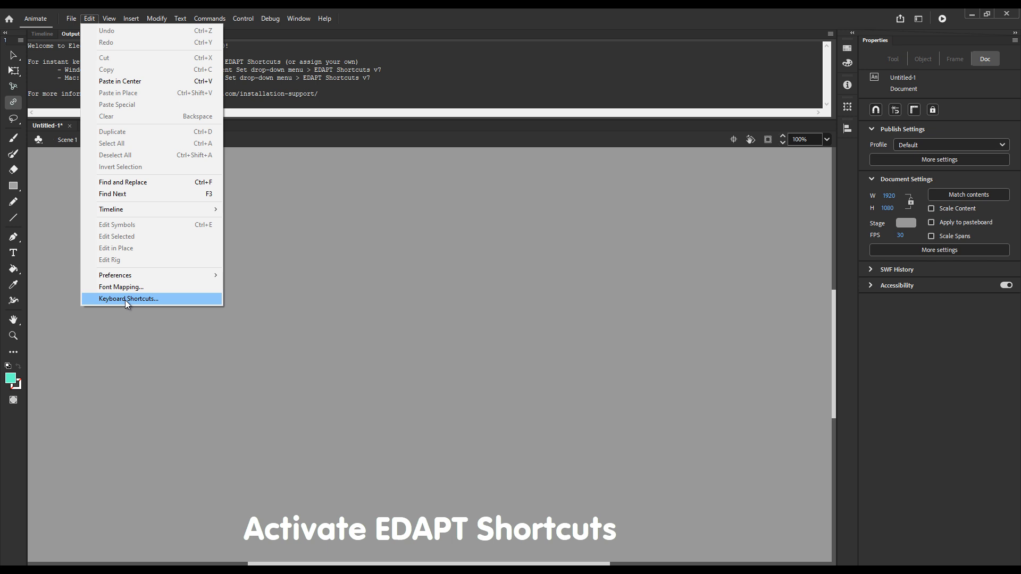
{"action": "left_click", "coordinate": [126, 300]}
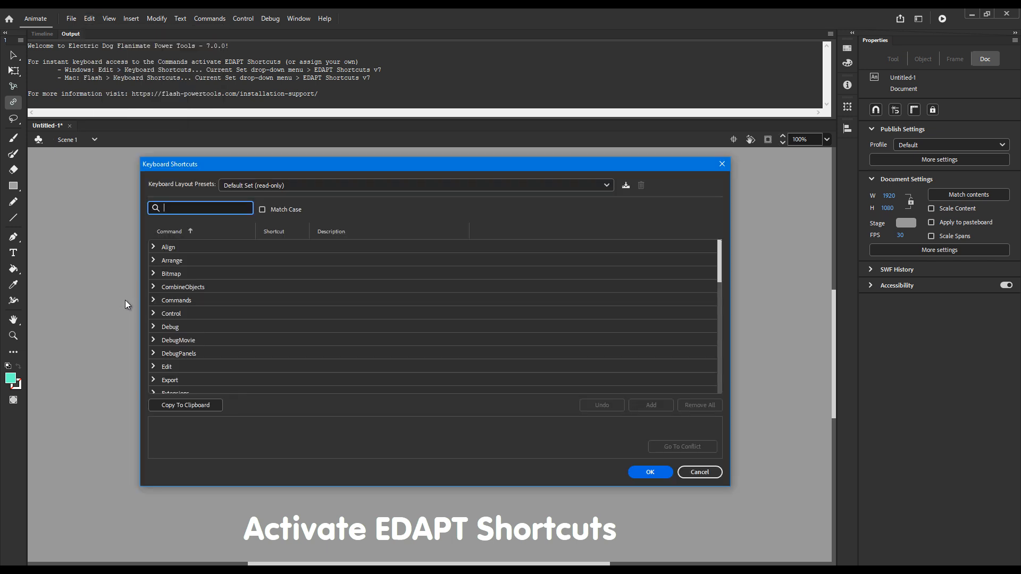
{"action": "left_click", "coordinate": [274, 184]}
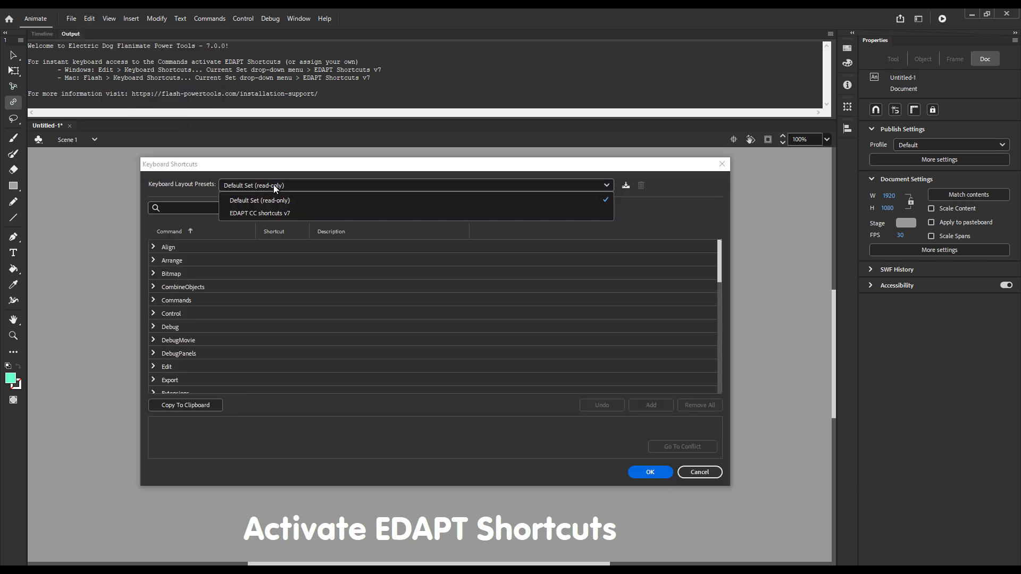
{"action": "left_click", "coordinate": [299, 212]}
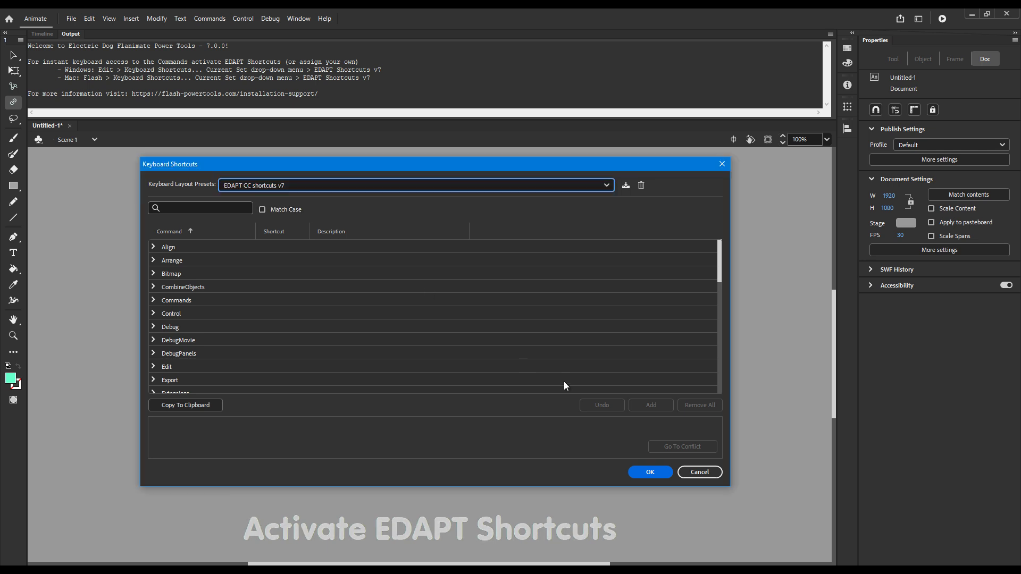
{"action": "left_click", "coordinate": [650, 473]}
Verify the EDAPT commands show their new shortcuts, then return to the timeline.
{"action": "left_click", "coordinate": [209, 18]}
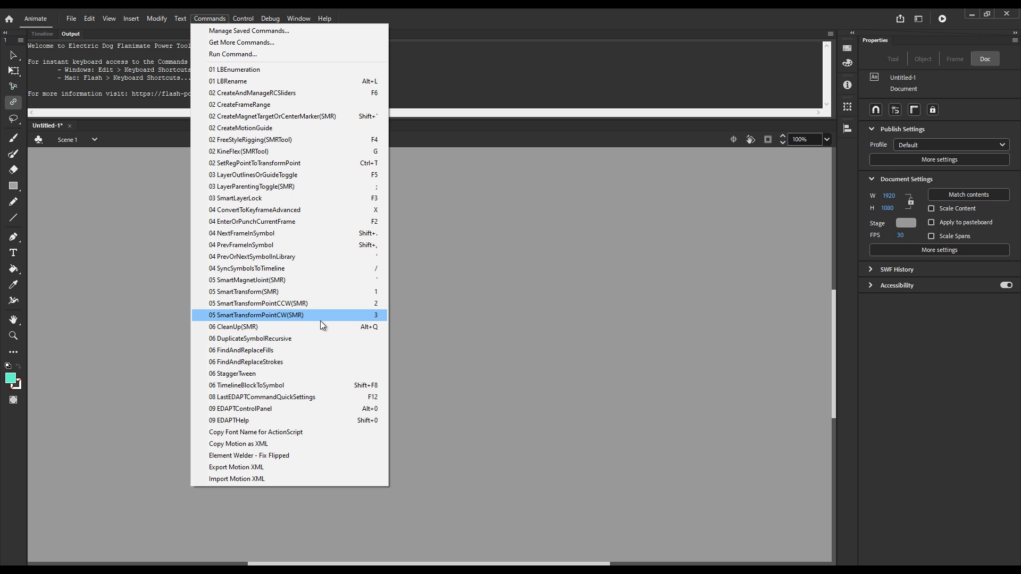
{"action": "left_click", "coordinate": [447, 329]}
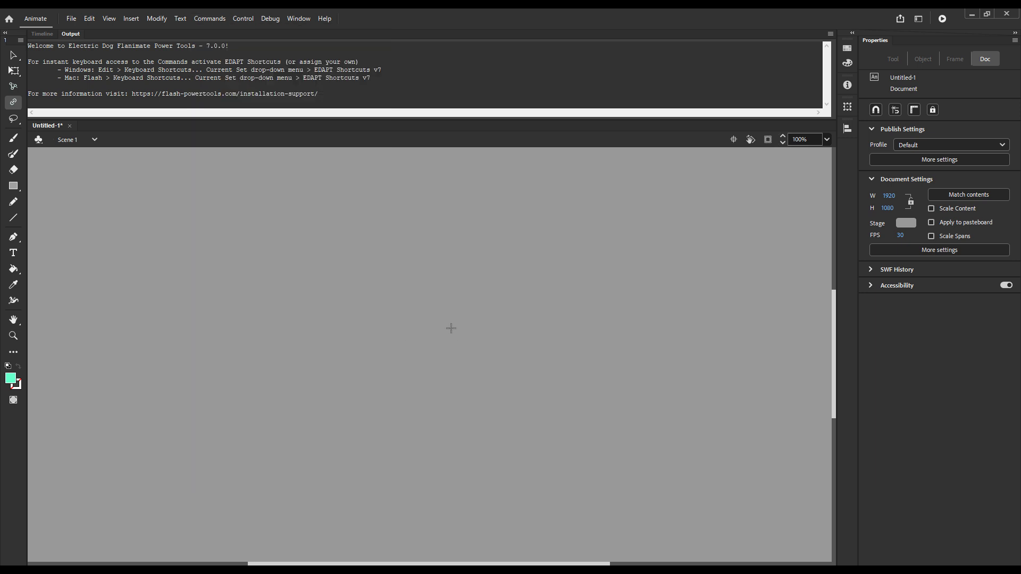
{"action": "left_click", "coordinate": [44, 34]}
Open the SMR Helpers panel from Window > Extensions.
{"action": "left_click", "coordinate": [298, 18]}
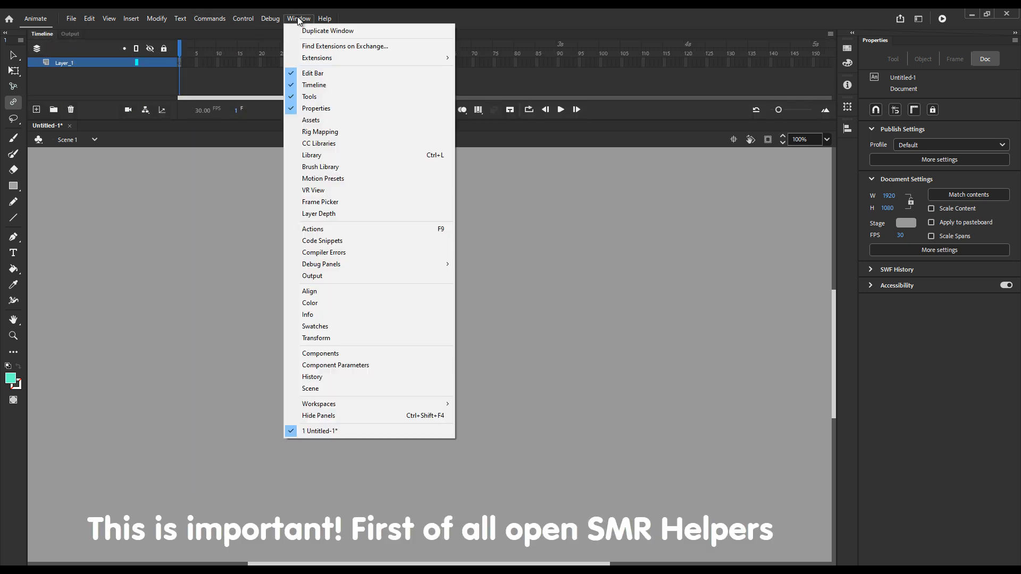
{"action": "mouse_move", "coordinate": [316, 58]}
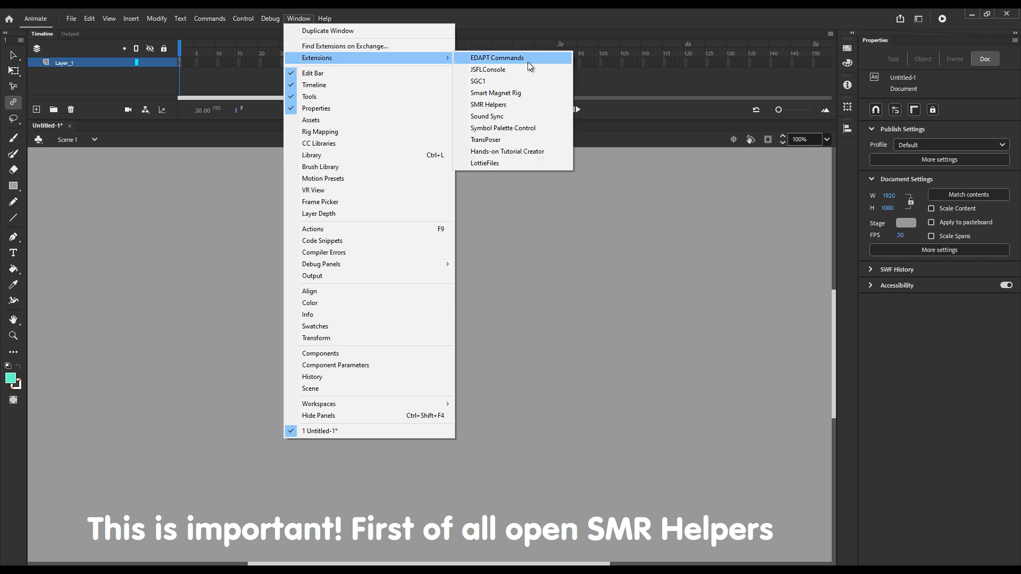
{"action": "left_click", "coordinate": [539, 110]}
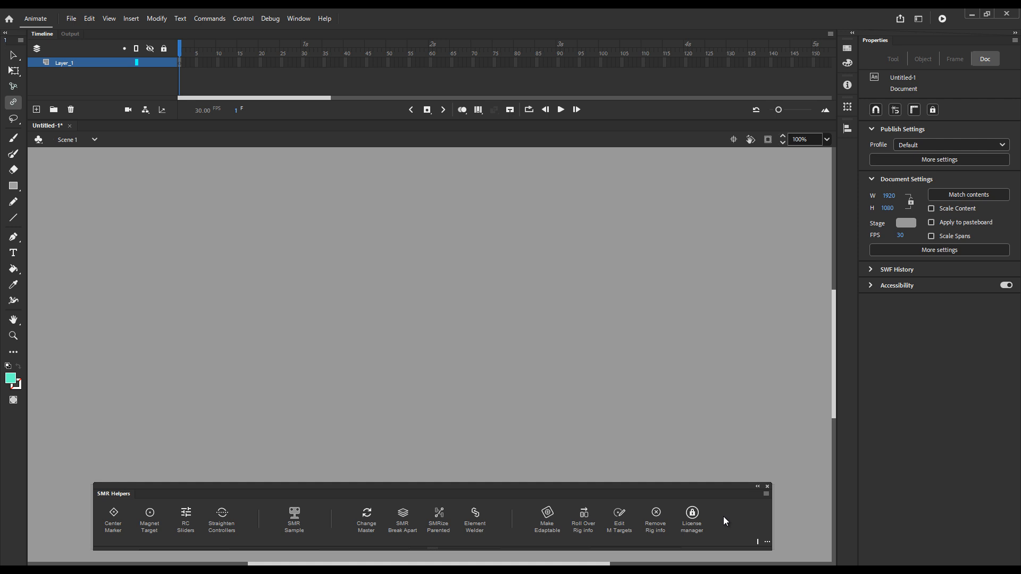
Hide the License Manager helper in Configure SMR Helpers.
{"action": "left_click", "coordinate": [768, 542]}
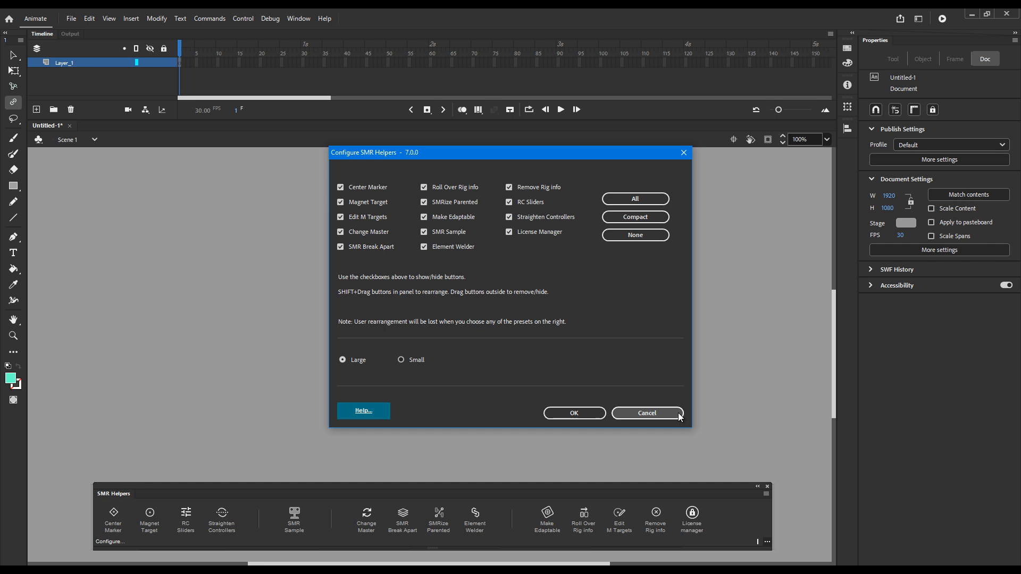
{"action": "left_click", "coordinate": [543, 232]}
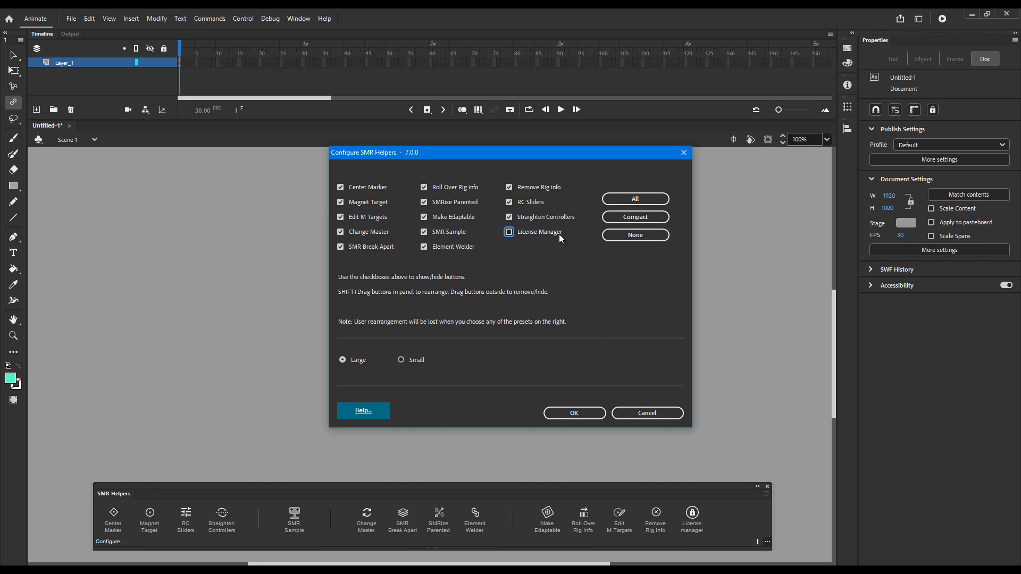
{"action": "left_click", "coordinate": [577, 411]}
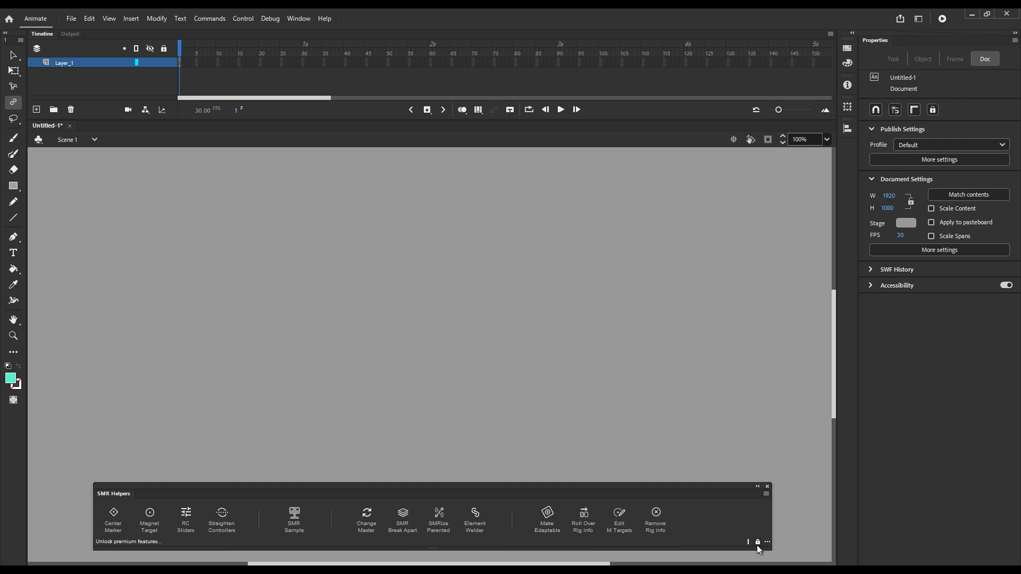
Dock the SMR Helpers panel along the bottom of the workspace.
{"action": "mouse_move", "coordinate": [716, 494]}
{"action": "left_mouse_down"}
{"action": "mouse_move", "coordinate": [714, 563]}
{"action": "mouse_move", "coordinate": [716, 551]}
{"action": "left_mouse_up"}
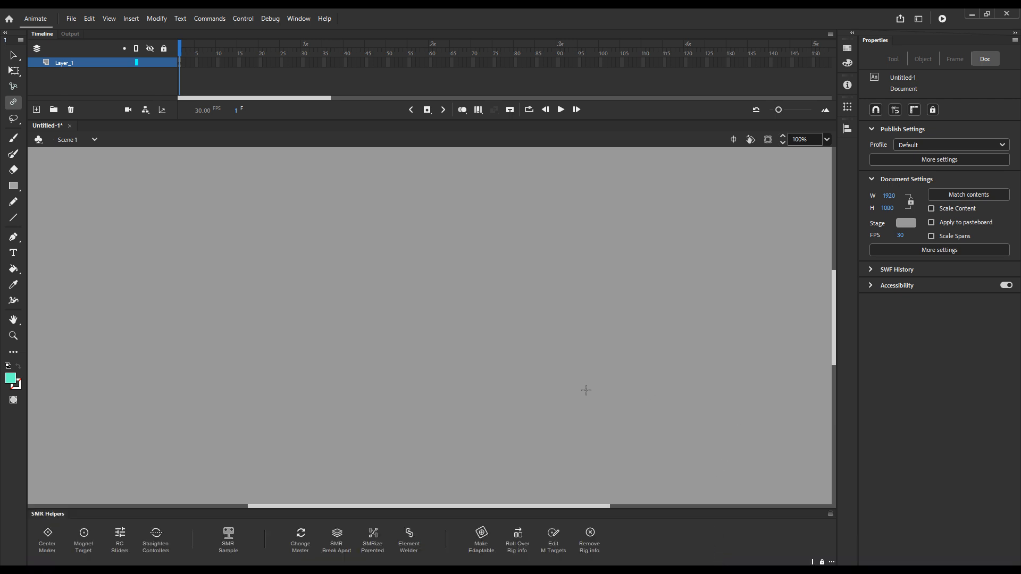
{"action": "left_click", "coordinate": [301, 21]}
{"action": "mouse_move", "coordinate": [320, 57]}
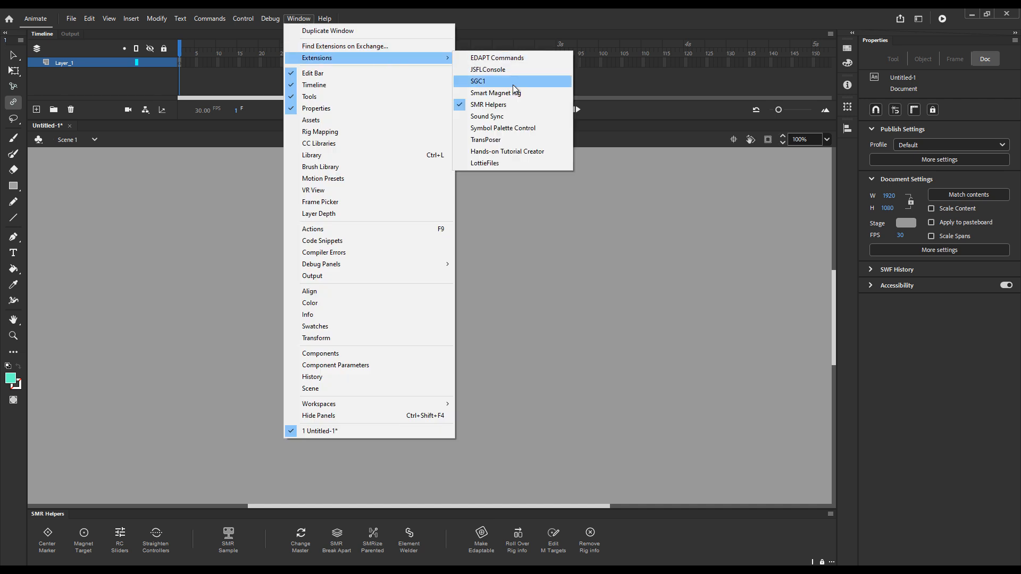
Open the Smart Magnet Rig, SGC1, Symbol Palette Control and EDAPT Commands panels.
{"action": "left_click", "coordinate": [524, 92]}
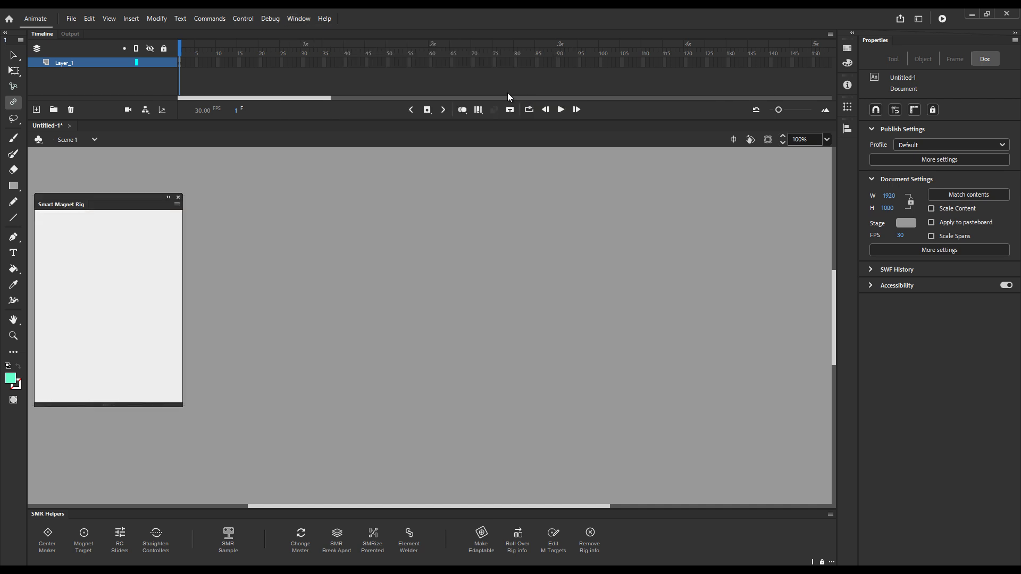
{"action": "left_click", "coordinate": [299, 22]}
{"action": "mouse_move", "coordinate": [335, 57]}
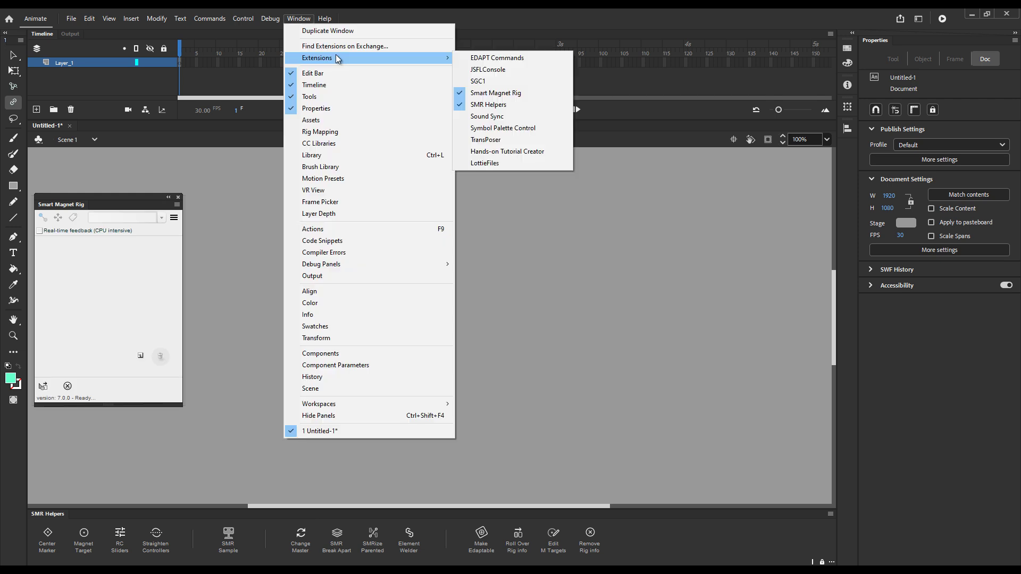
{"action": "left_click", "coordinate": [530, 84]}
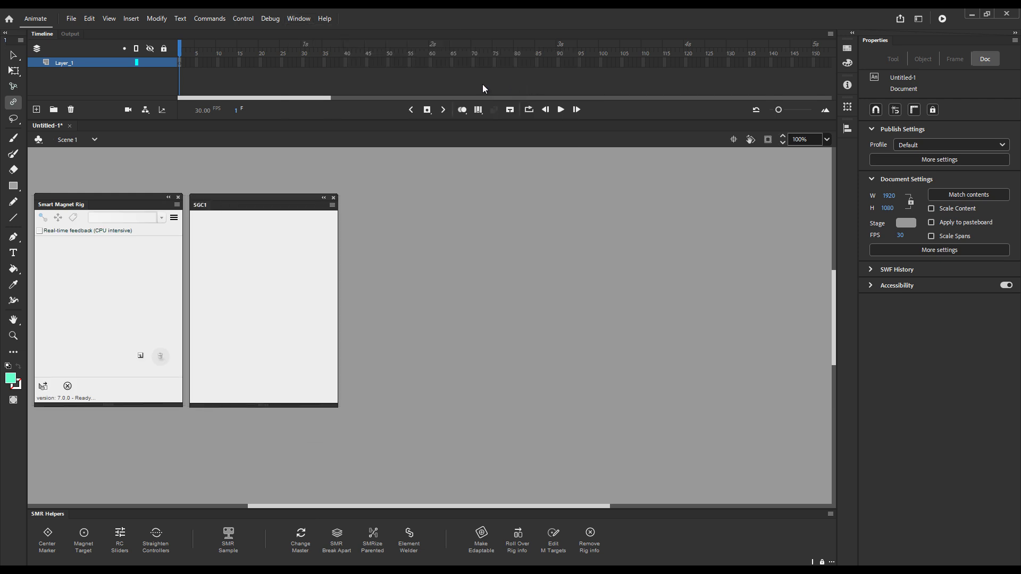
{"action": "left_click", "coordinate": [304, 20]}
{"action": "left_click", "coordinate": [537, 127]}
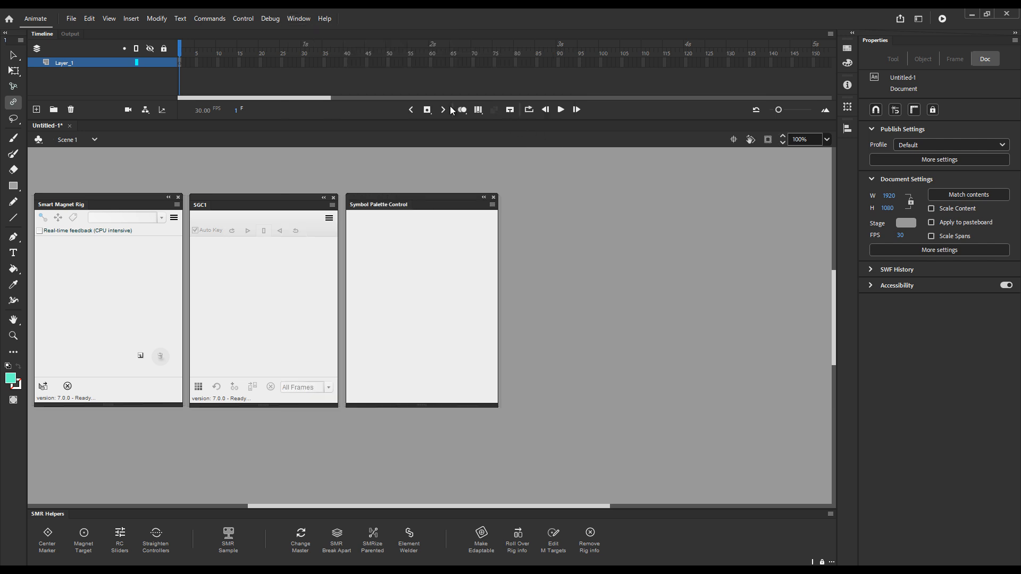
{"action": "left_click", "coordinate": [299, 18]}
{"action": "mouse_move", "coordinate": [317, 57]}
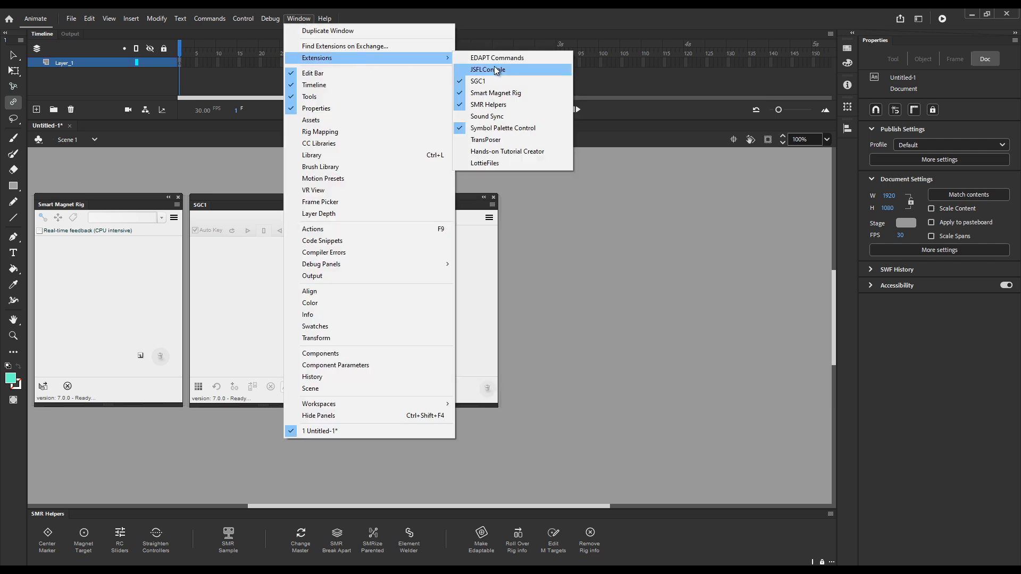
{"action": "left_click", "coordinate": [517, 59]}
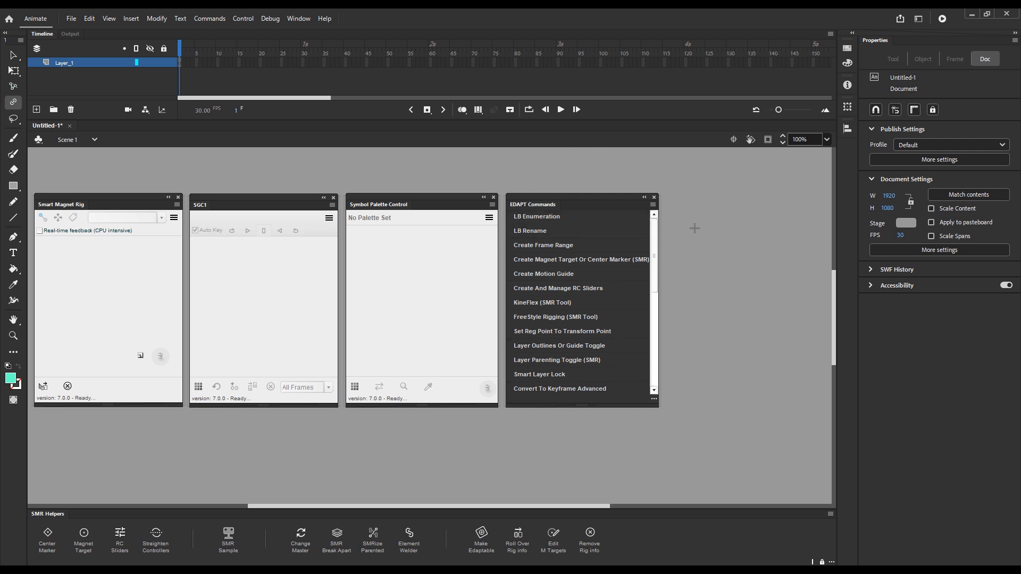
Open the TransPoser and Sound Sync panels from Window > Extensions.
{"action": "left_click", "coordinate": [300, 18]}
{"action": "mouse_move", "coordinate": [316, 58]}
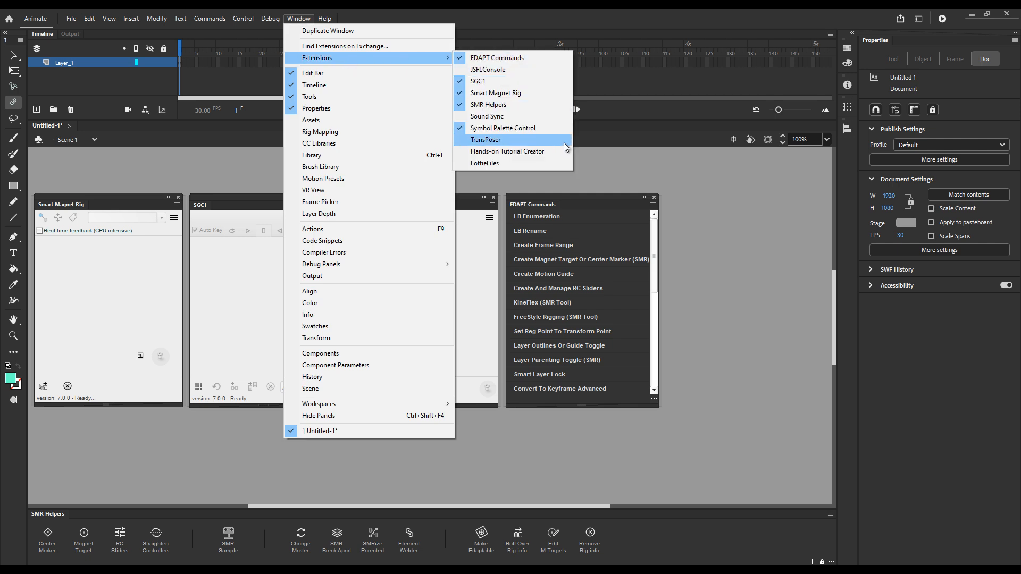
{"action": "left_click", "coordinate": [562, 140]}
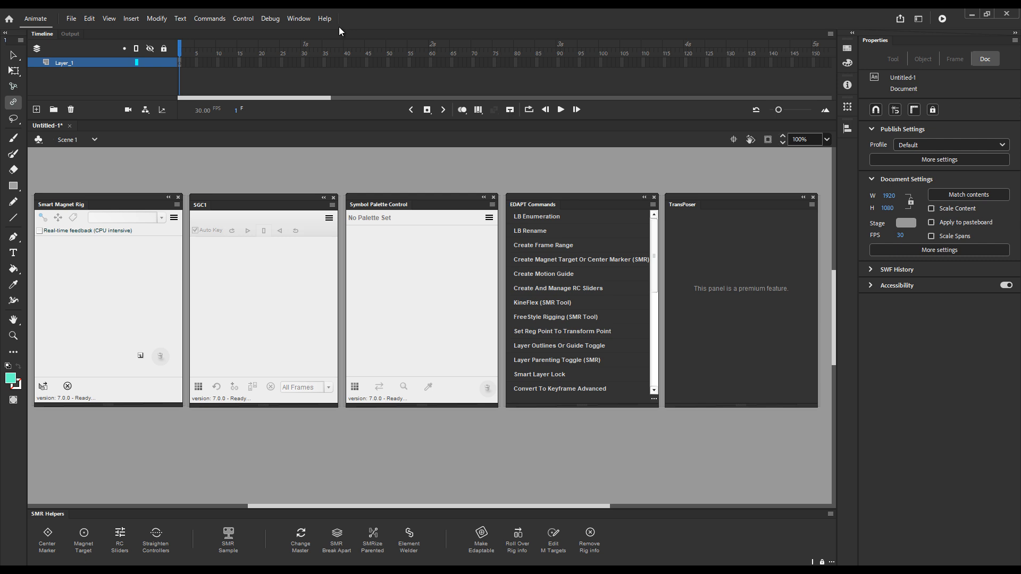
{"action": "left_click", "coordinate": [307, 21]}
{"action": "mouse_move", "coordinate": [317, 58]}
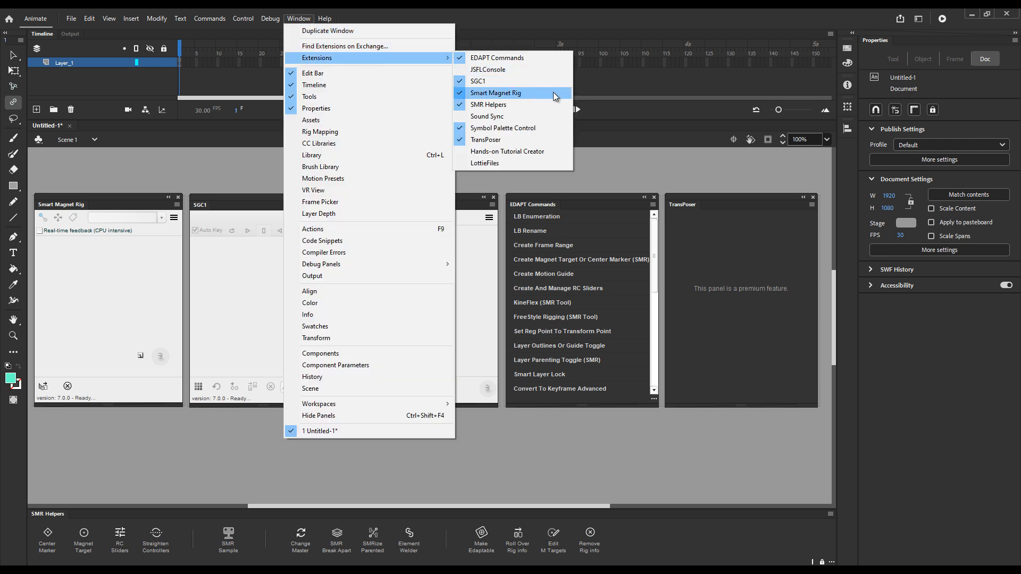
{"action": "left_click", "coordinate": [554, 116]}
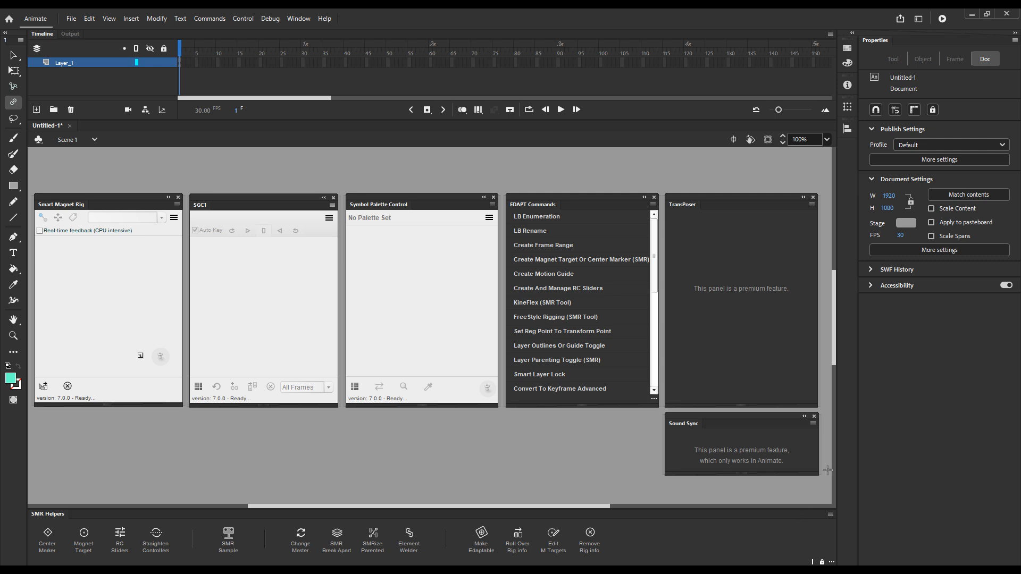
Close the Sound Sync and TransPoser panels.
{"action": "left_click", "coordinate": [816, 417]}
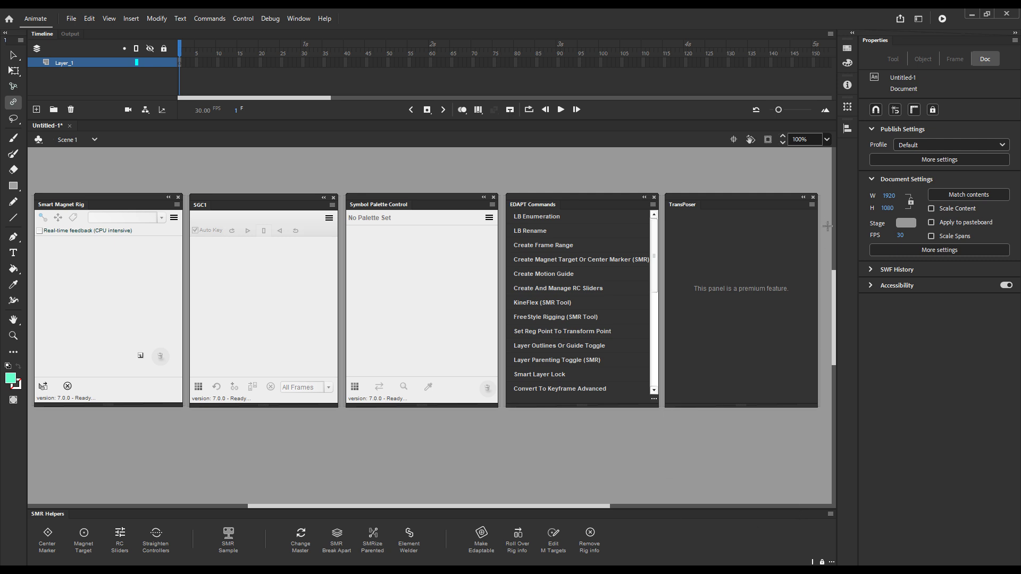
{"action": "left_click", "coordinate": [814, 197]}
Dock Smart Magnet Rig, SGC1, Symbol Palette Control and EDAPT Commands as tabs beside Properties.
{"action": "mouse_move", "coordinate": [63, 204]}
{"action": "left_mouse_down"}
{"action": "mouse_move", "coordinate": [900, 24]}
{"action": "mouse_move", "coordinate": [912, 41]}
{"action": "left_mouse_up"}
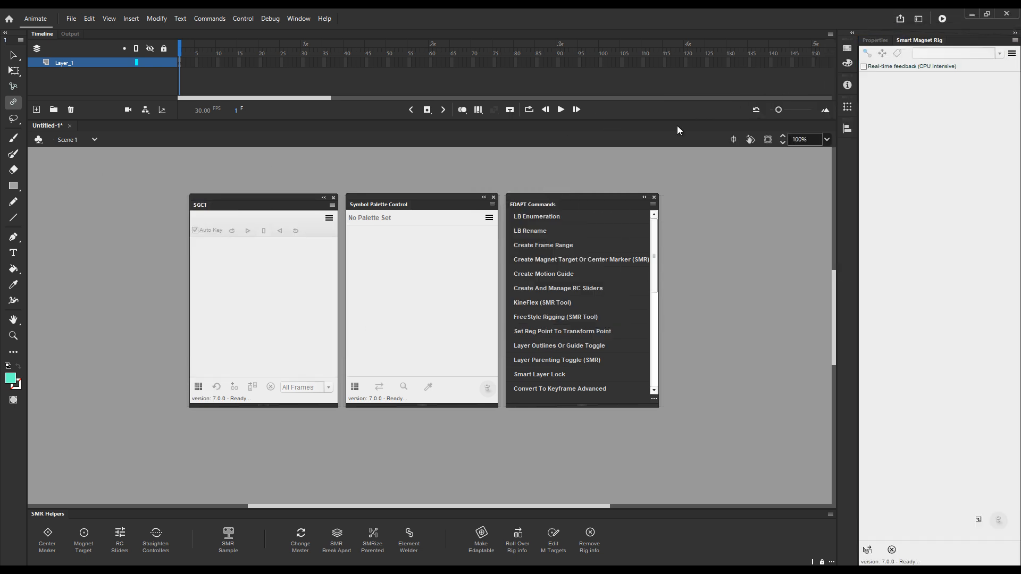
{"action": "left_click_drag", "start_coordinate": [232, 207], "coordinate": [956, 44]}
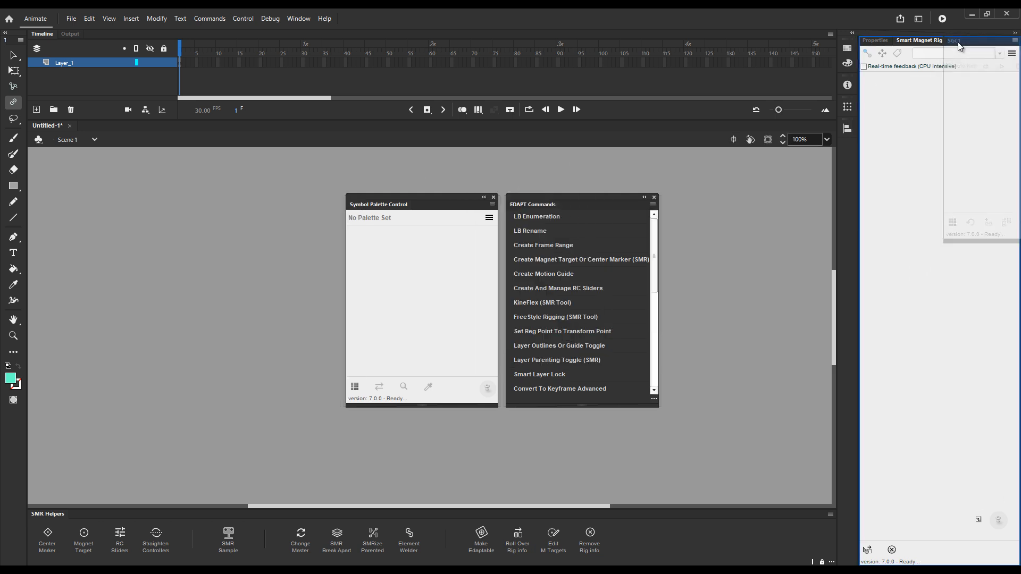
{"action": "left_click_drag", "start_coordinate": [370, 206], "coordinate": [958, 42]}
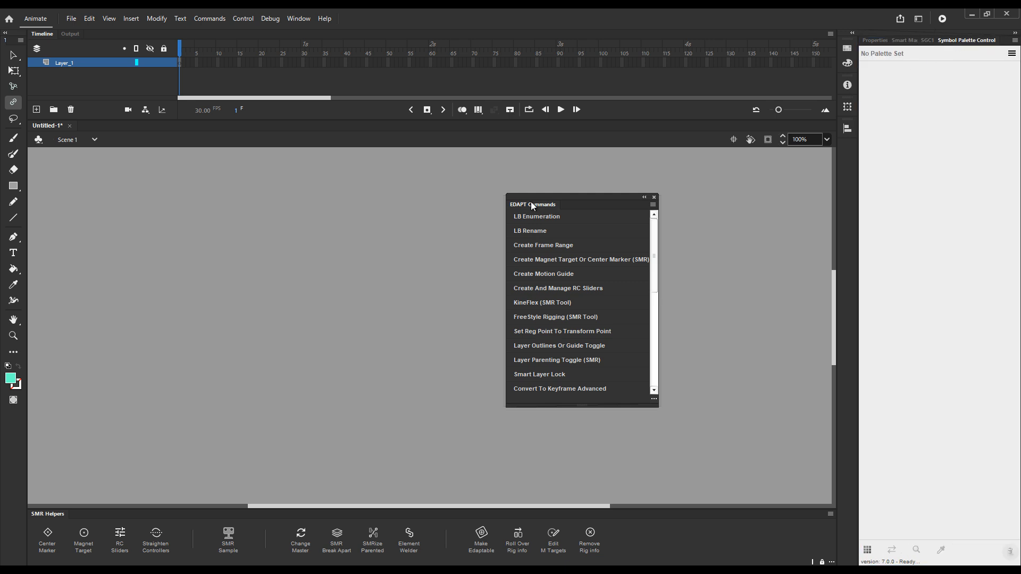
{"action": "left_click_drag", "start_coordinate": [531, 202], "coordinate": [949, 42]}
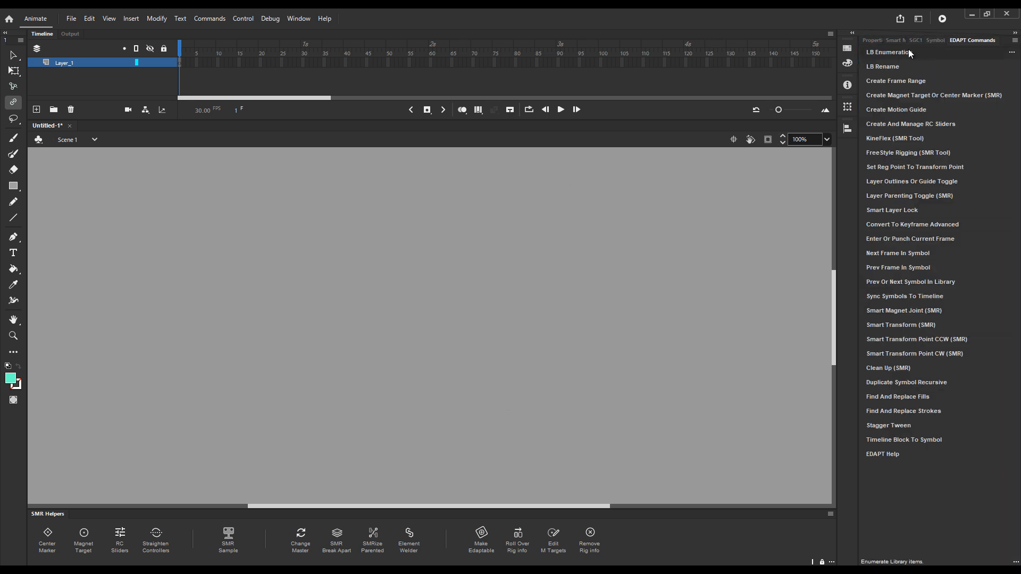
{"action": "left_click", "coordinate": [875, 41]}
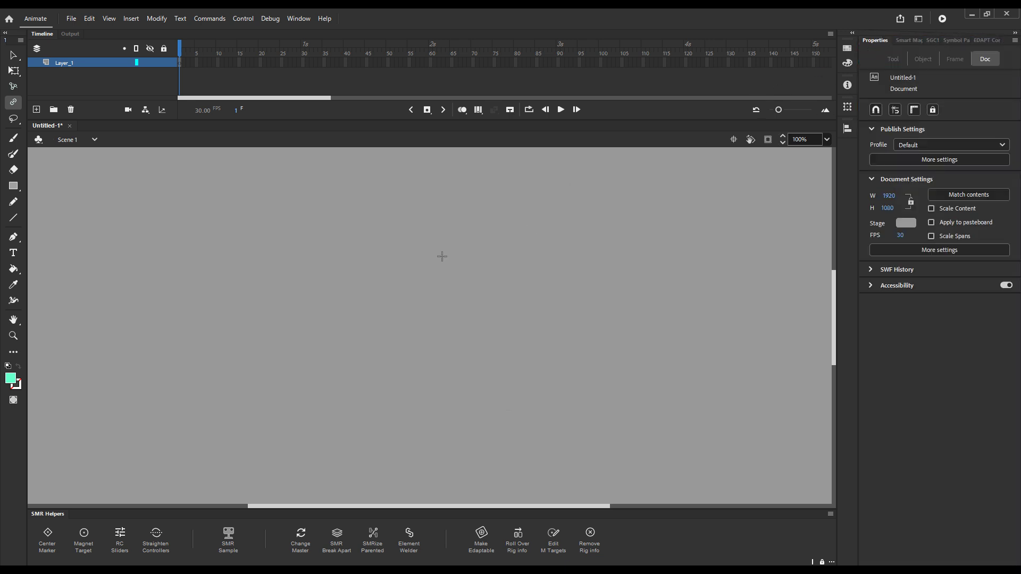
Set the EDAPT Control Panel's Display in Output Panel to Errors Only via Commands > 09 EDAPTControlPanel.
{"action": "left_click", "coordinate": [210, 19]}
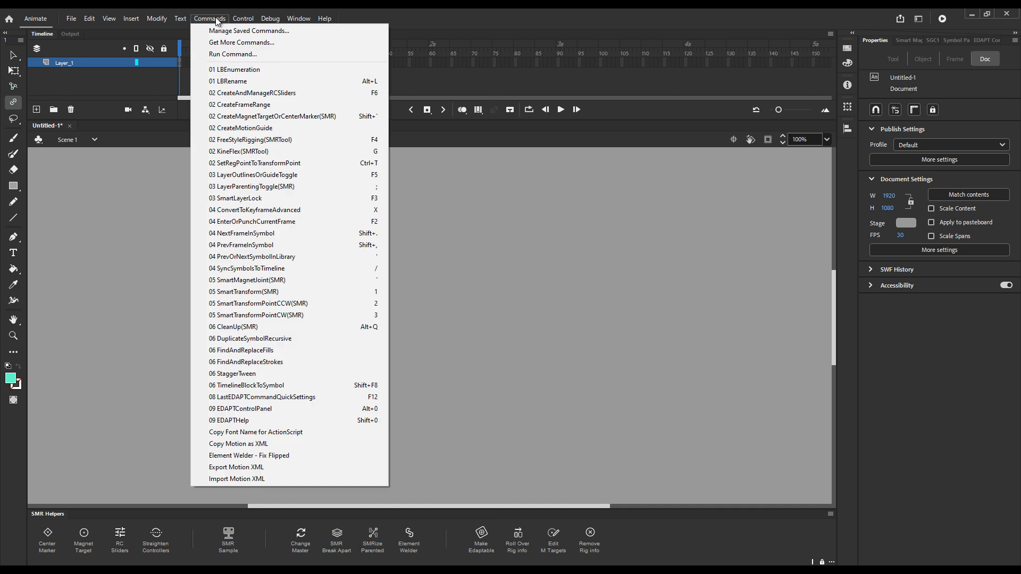
{"action": "left_click", "coordinate": [240, 409]}
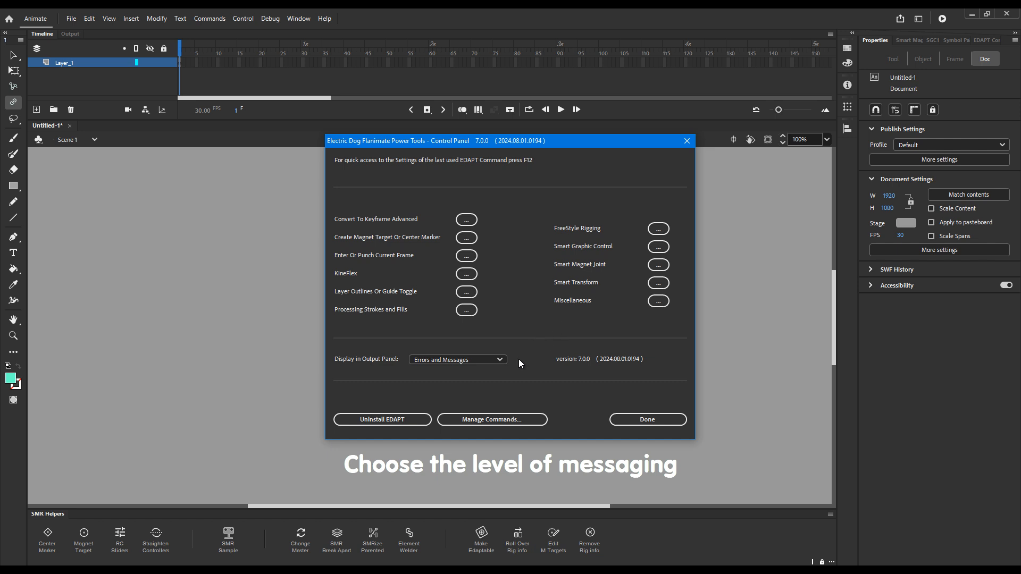
{"action": "left_click", "coordinate": [501, 361]}
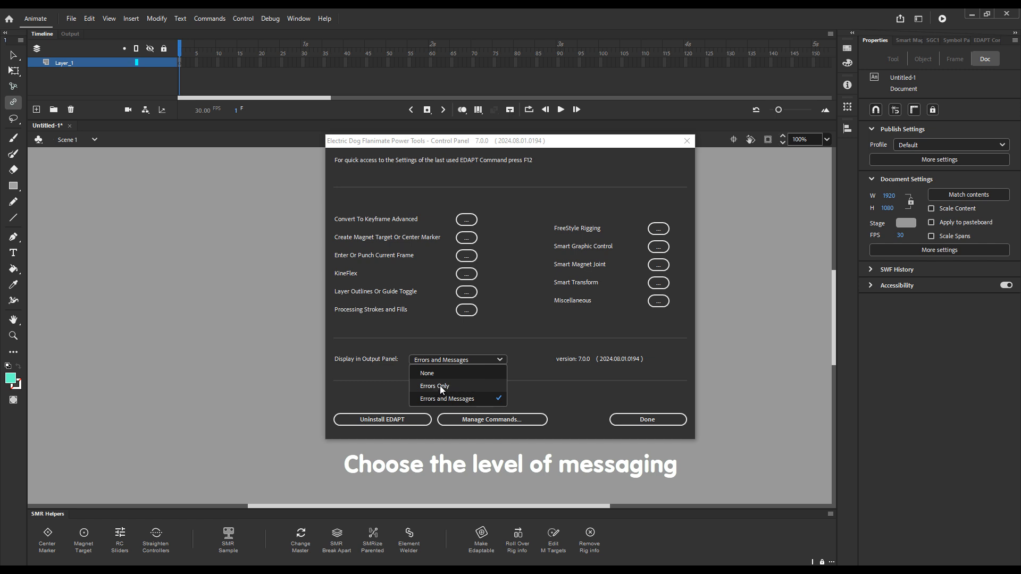
{"action": "left_click", "coordinate": [476, 385]}
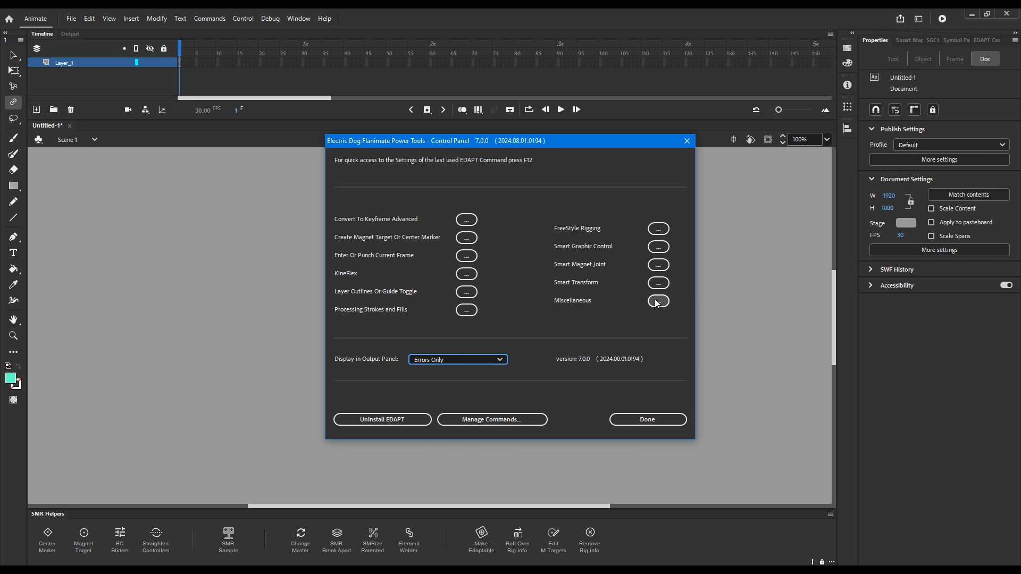
{"action": "left_click", "coordinate": [658, 301]}
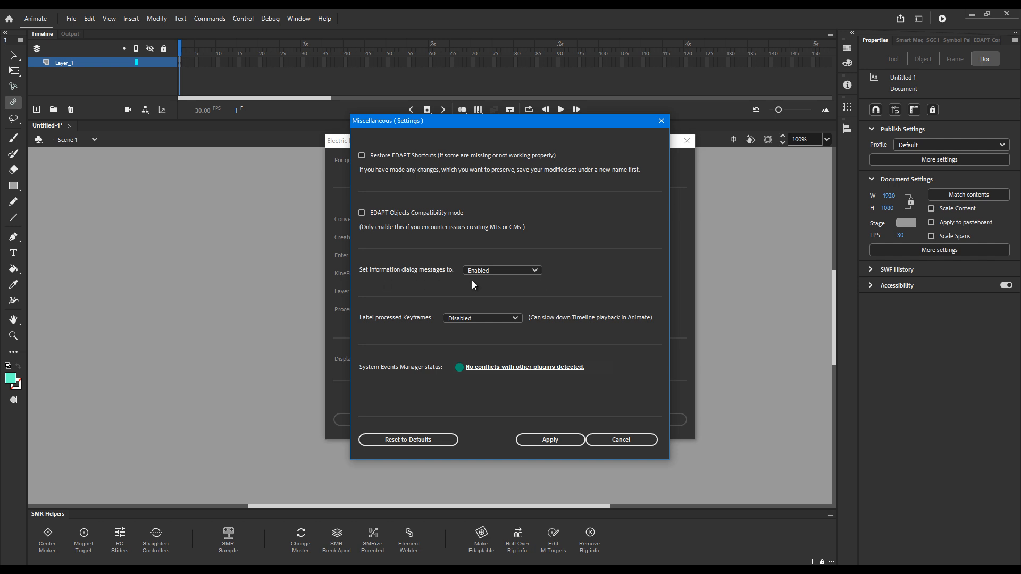
Set information dialog messages to Disabled, apply it, and finish with Done.
{"action": "left_click", "coordinate": [535, 269]}
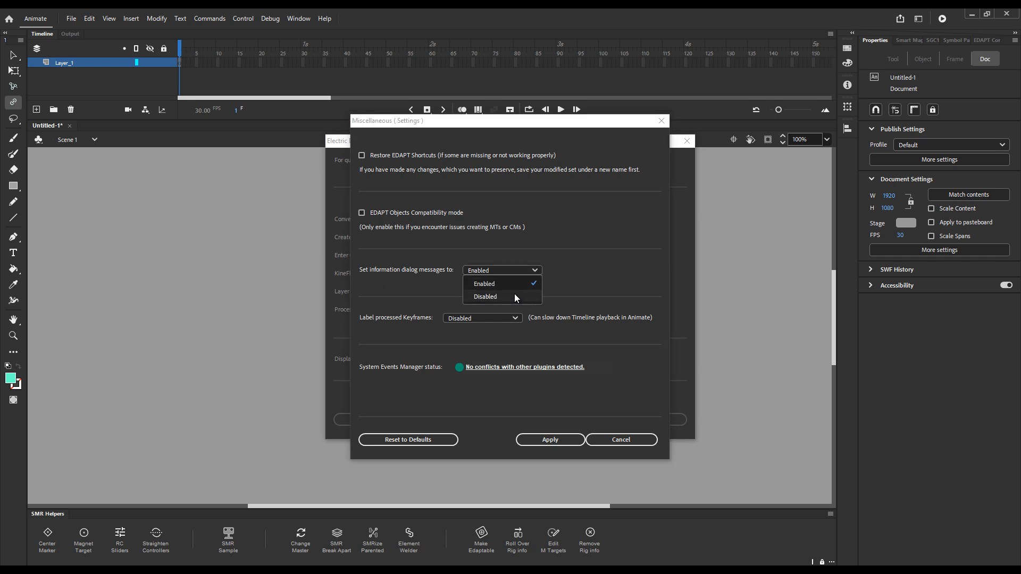
{"action": "left_click", "coordinate": [514, 294]}
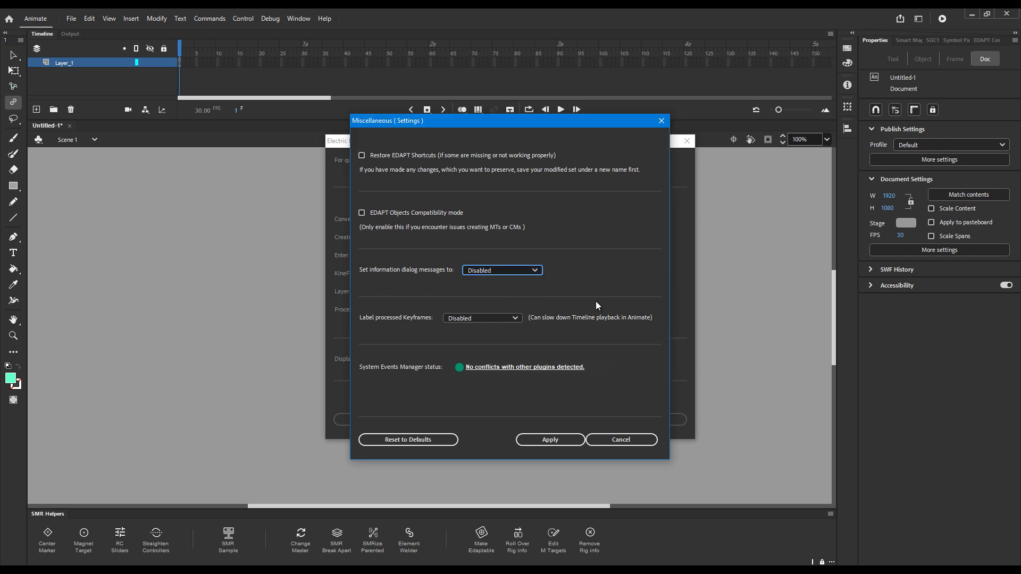
{"action": "left_click", "coordinate": [558, 439]}
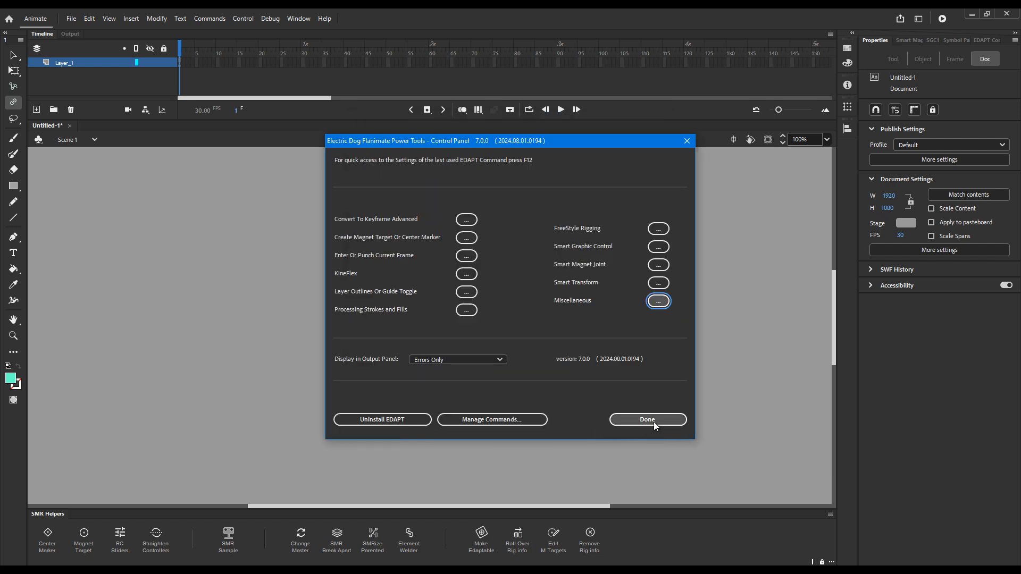
{"action": "left_click", "coordinate": [654, 422]}
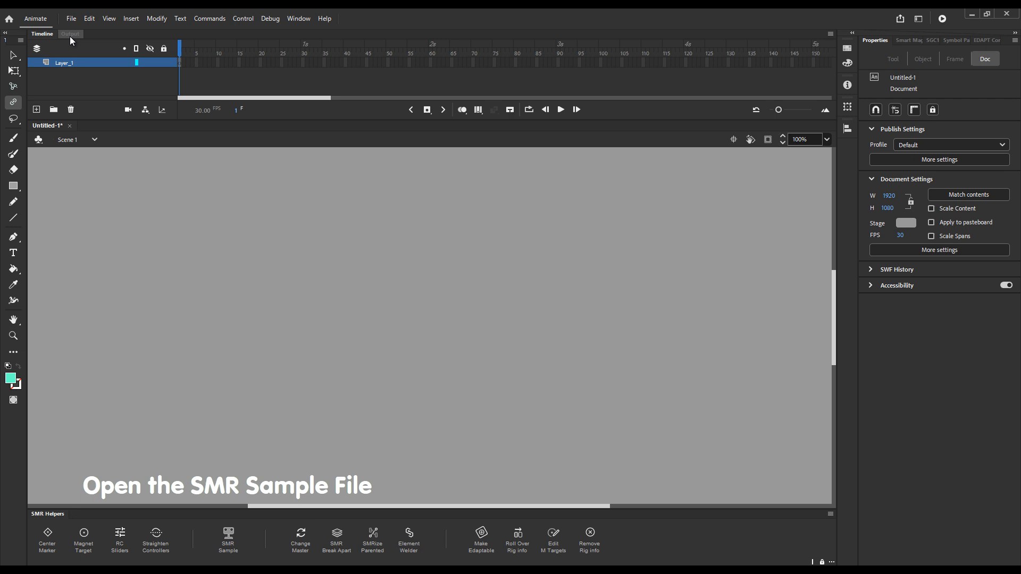
Float and enlarge the Timeline panel, and collapse the Output panel up at the top-left.
{"action": "left_click_drag", "start_coordinate": [71, 34], "coordinate": [67, 189]}
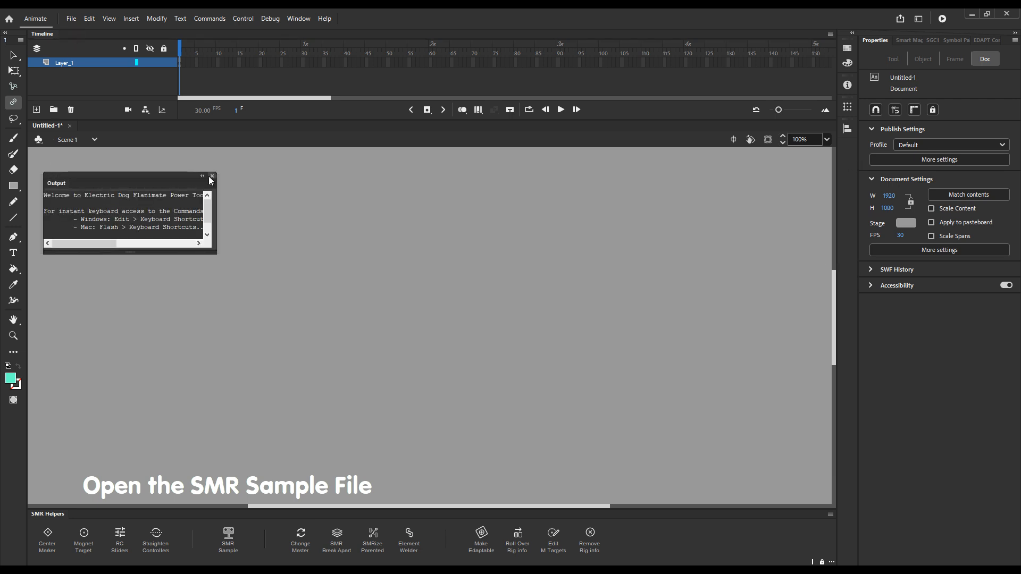
{"action": "left_click", "coordinate": [203, 176]}
{"action": "left_click_drag", "start_coordinate": [48, 33], "coordinate": [751, 169]}
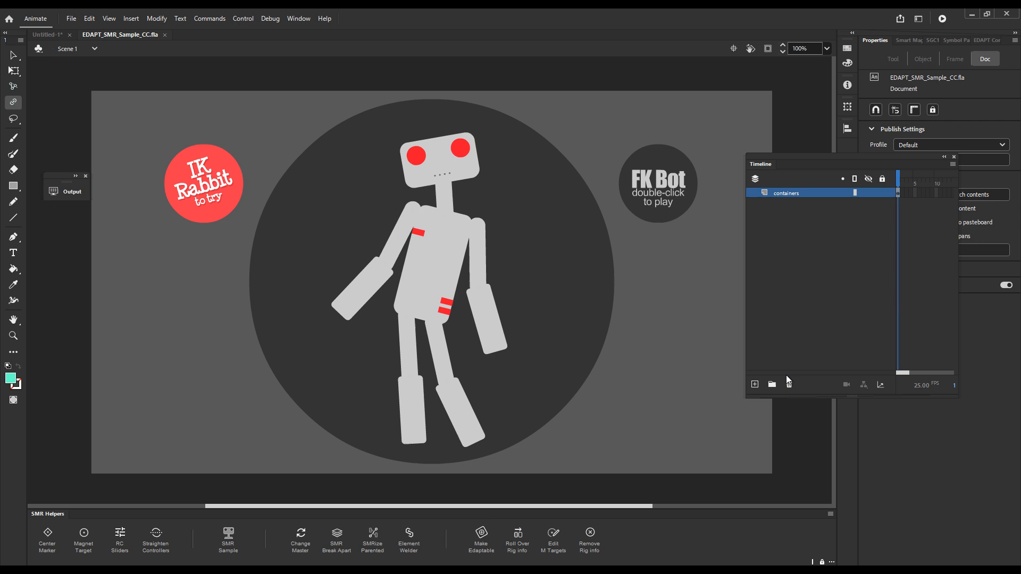
{"action": "left_click_drag", "start_coordinate": [806, 397], "coordinate": [795, 479]}
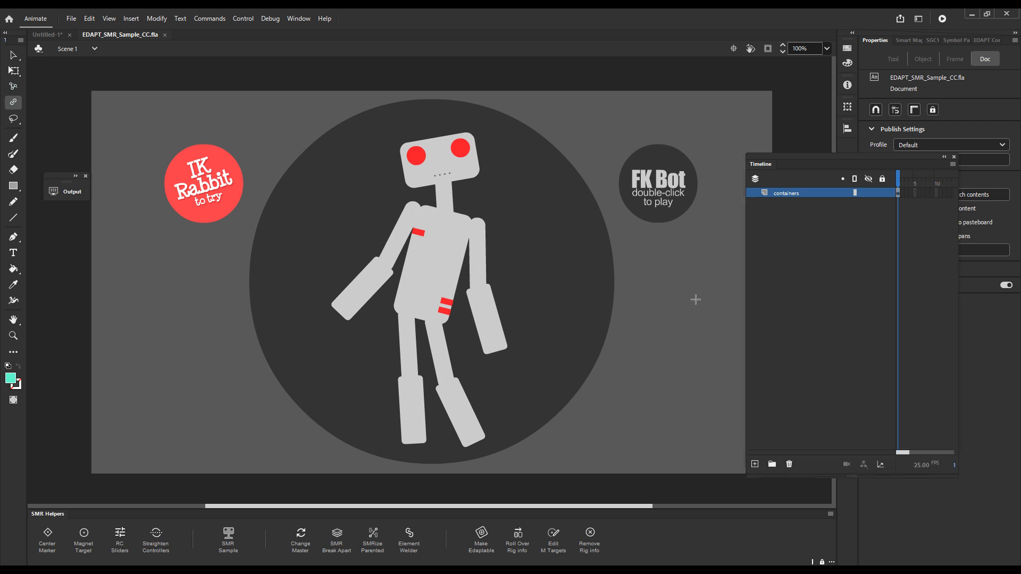
{"action": "left_click_drag", "start_coordinate": [56, 175], "coordinate": [48, 63]}
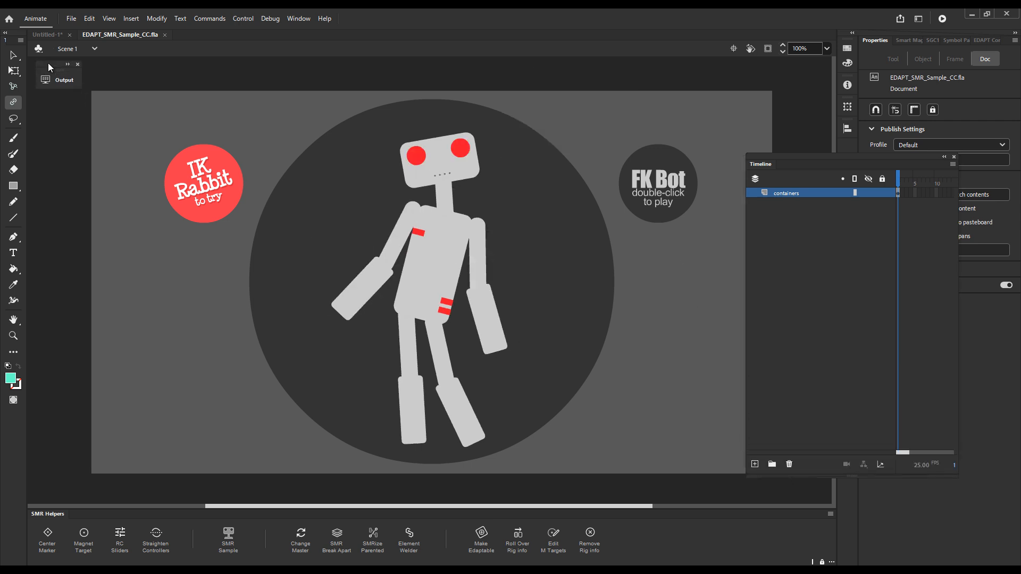
Pose the FK Bot's torso and upper arm with KineFlex (G), then move to the collapsed-parts frame.
{"action": "double_click", "coordinate": [665, 192]}
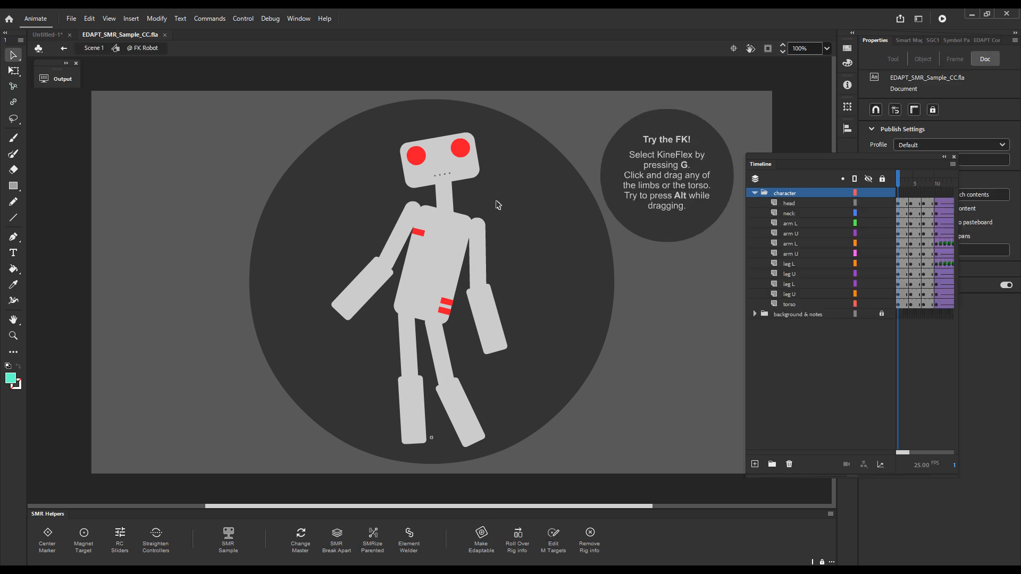
{"action": "key", "text": "g"}
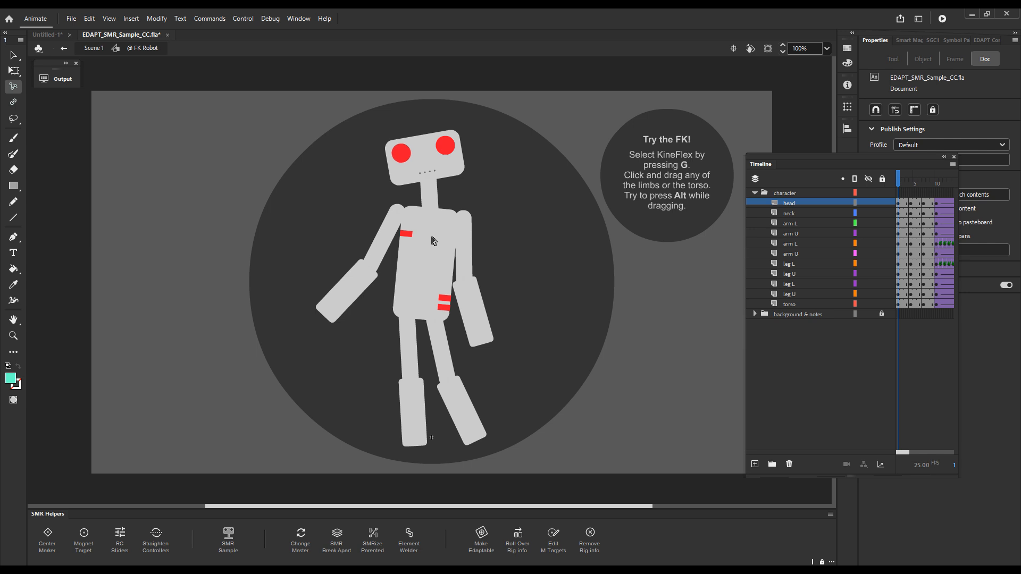
{"action": "mouse_move", "coordinate": [446, 254]}
{"action": "left_mouse_down"}
{"action": "mouse_move", "coordinate": [443, 243]}
{"action": "mouse_move", "coordinate": [514, 239]}
{"action": "left_mouse_up"}
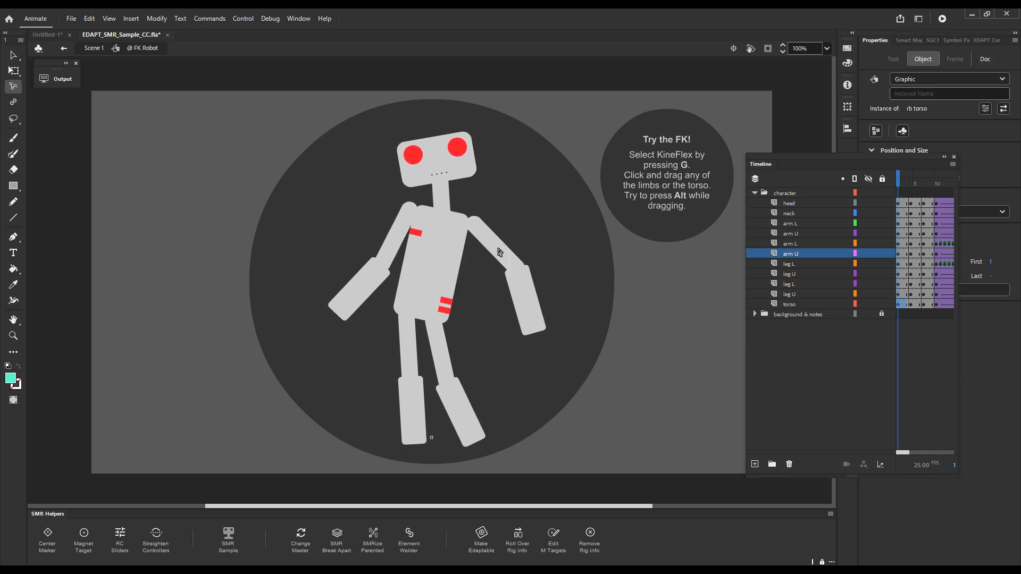
{"action": "left_click", "coordinate": [454, 198]}
{"action": "left_click", "coordinate": [918, 186]}
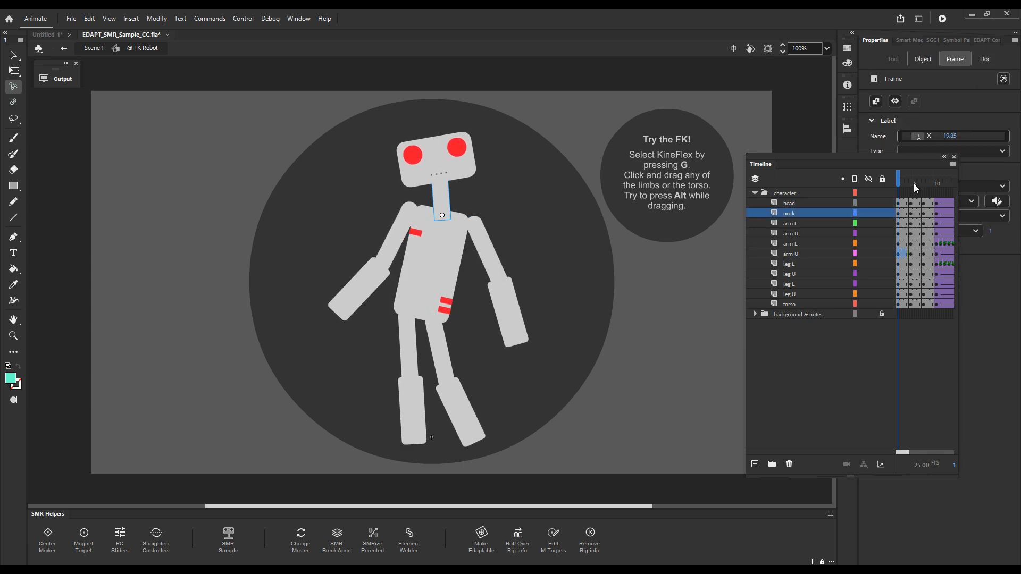
{"action": "left_click_drag", "start_coordinate": [900, 184], "coordinate": [911, 183]}
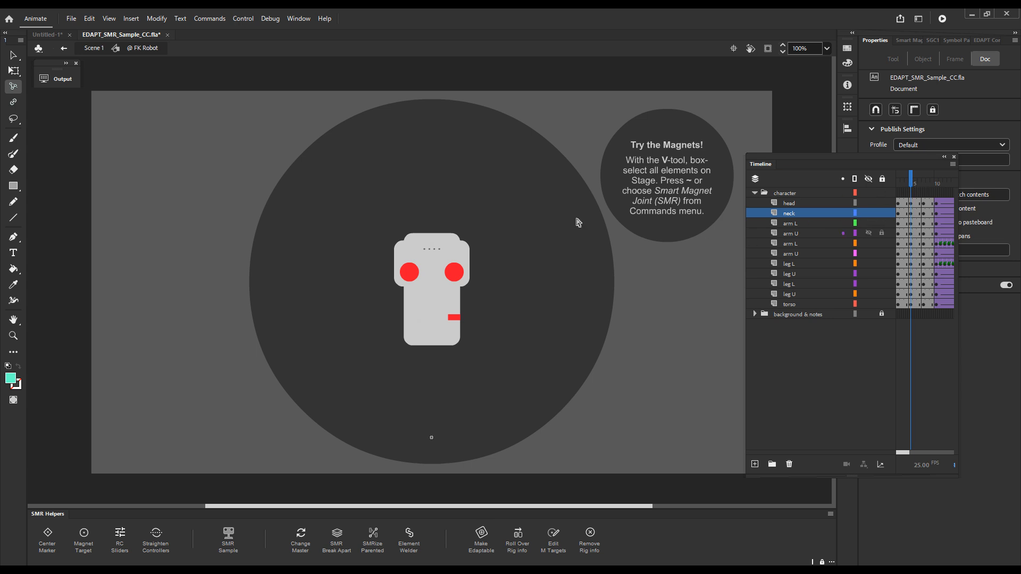
Box-select the collapsed robot parts, reassemble them with Smart Magnet Joint, and return to Scene 1.
{"action": "left_click_drag", "start_coordinate": [504, 200], "coordinate": [369, 384]}
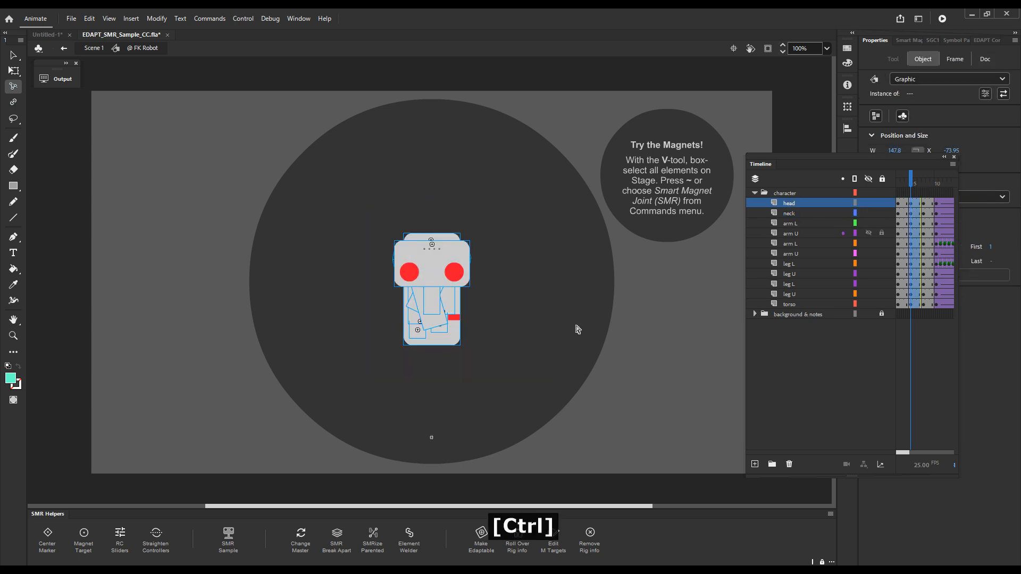
{"action": "key", "text": "asciitilde"}
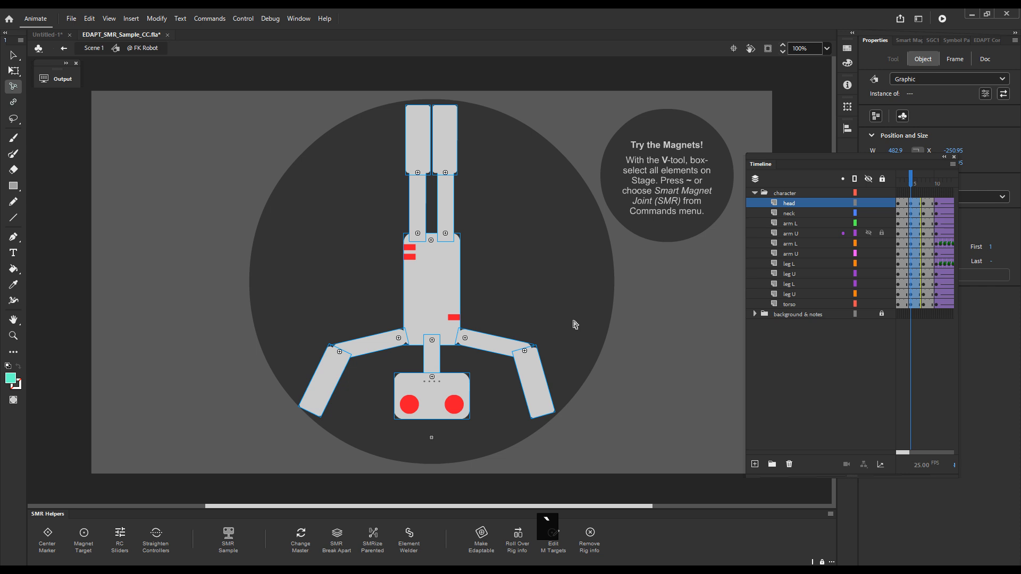
{"action": "left_click", "coordinate": [222, 94]}
{"action": "left_click", "coordinate": [94, 48]}
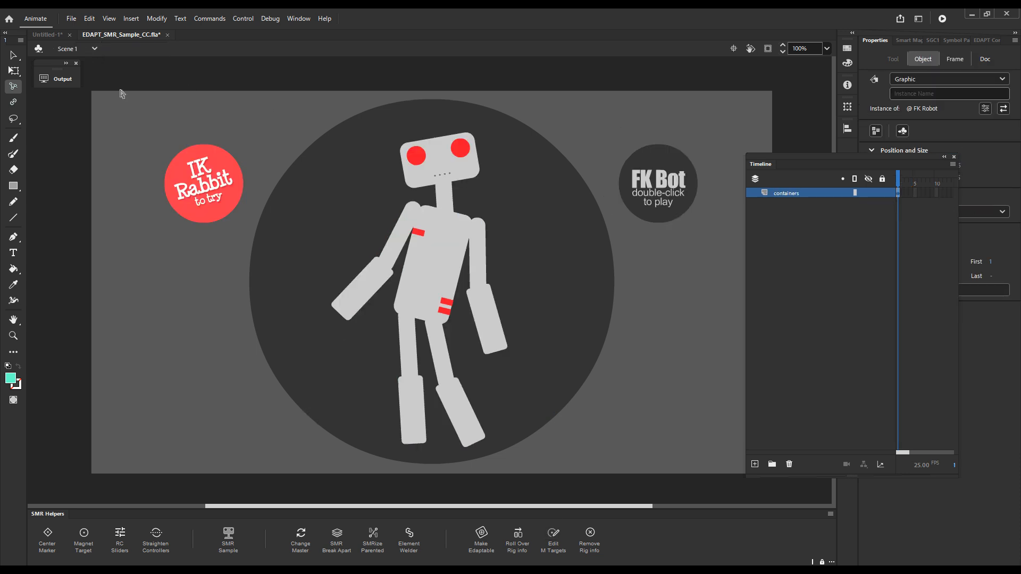
Inside IK Rabbit, raise the torso, rotate the lower leg, extend the arm and nudge the hand, then return to Scene 1.
{"action": "double_click", "coordinate": [222, 196]}
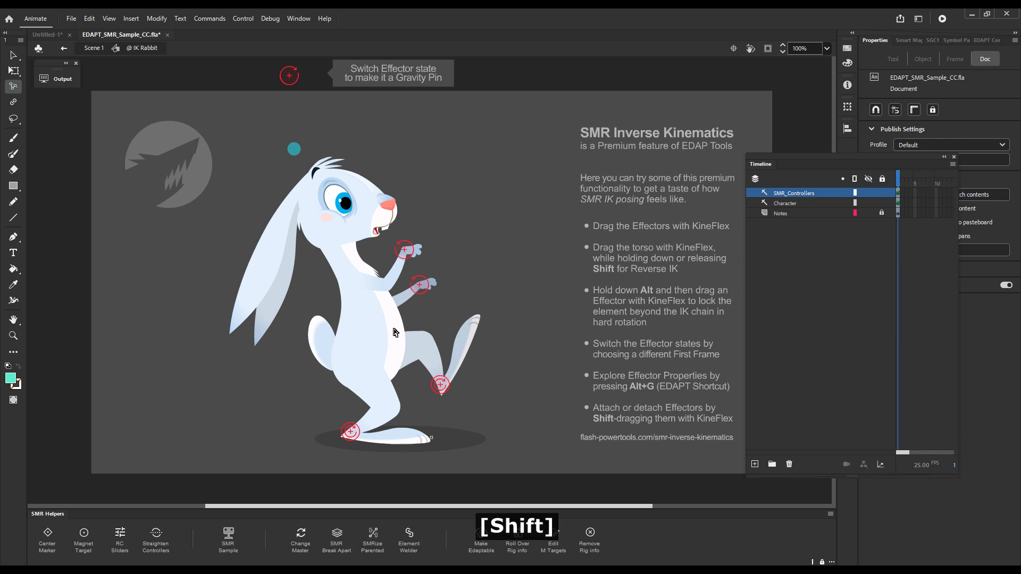
{"action": "mouse_move", "coordinate": [392, 337]}
{"action": "left_mouse_down"}
{"action": "mouse_move", "coordinate": [390, 346]}
{"action": "mouse_move", "coordinate": [403, 316]}
{"action": "left_mouse_up"}
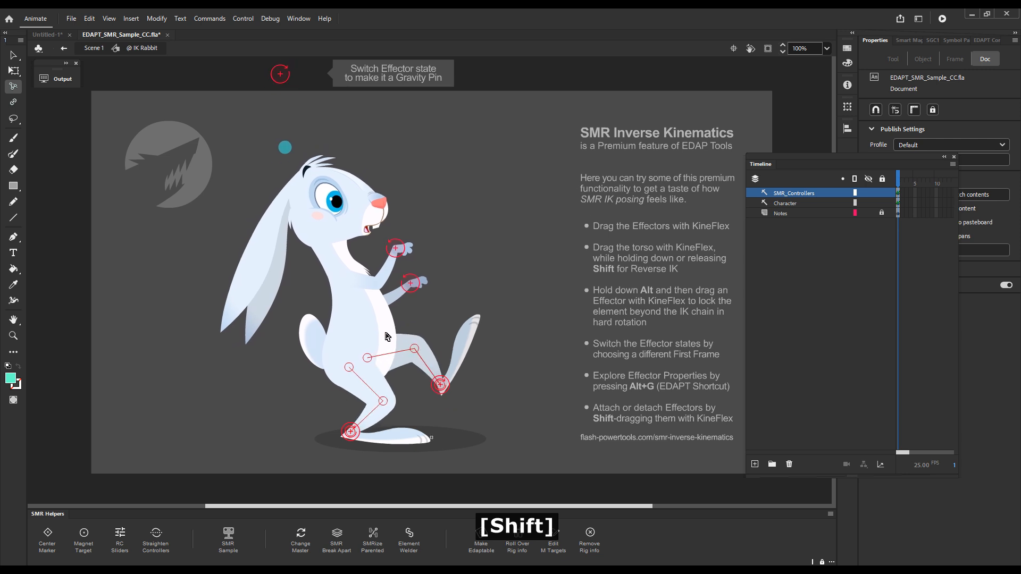
{"action": "mouse_move", "coordinate": [442, 386]}
{"action": "left_mouse_down"}
{"action": "mouse_move", "coordinate": [460, 375]}
{"action": "mouse_move", "coordinate": [431, 384]}
{"action": "left_mouse_up"}
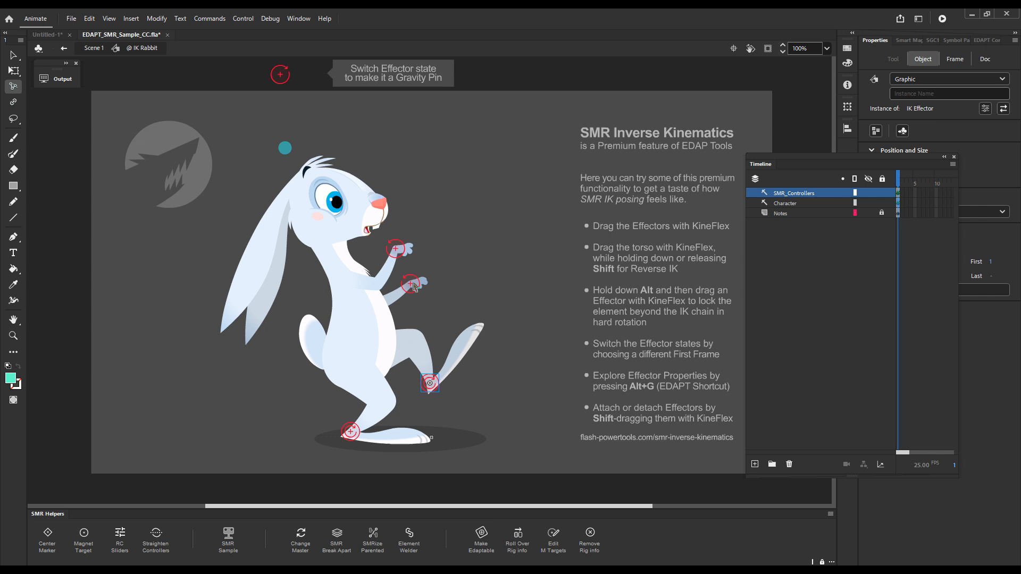
{"action": "left_click_drag", "start_coordinate": [414, 286], "coordinate": [405, 245]}
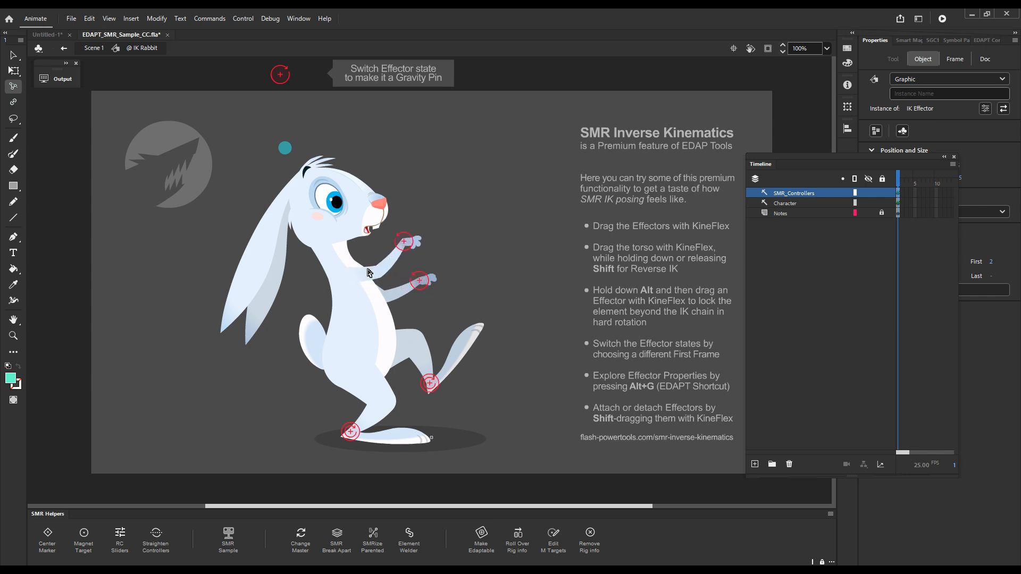
{"action": "left_click_drag", "start_coordinate": [406, 245], "coordinate": [409, 246]}
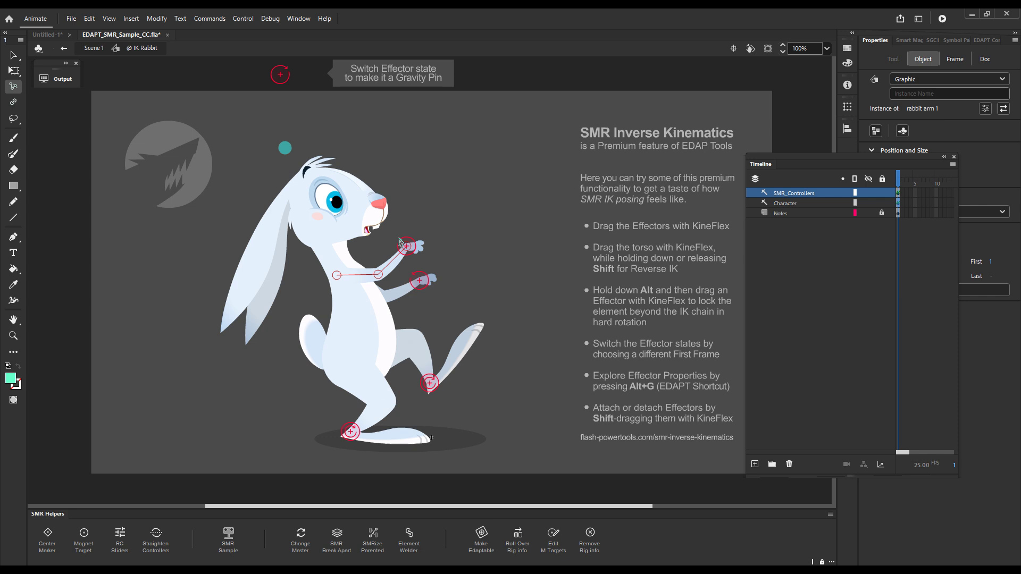
{"action": "left_click", "coordinate": [503, 247]}
{"action": "left_click", "coordinate": [93, 48]}
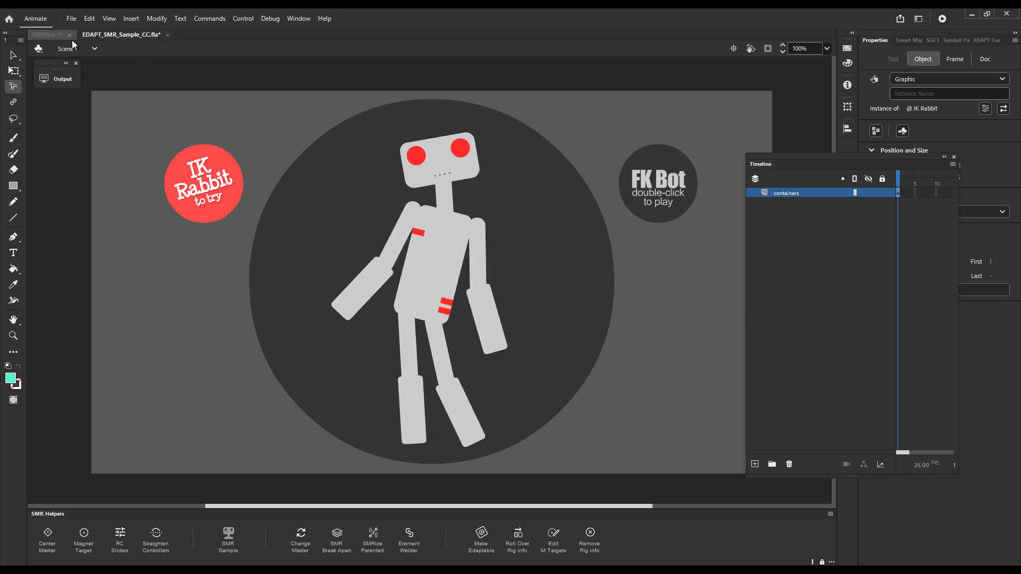
Close Untitled-1 and EDAPT_SMR_Sample_CC.fla, answering No to saving each.
{"action": "left_click", "coordinate": [48, 34]}
{"action": "left_click", "coordinate": [70, 35]}
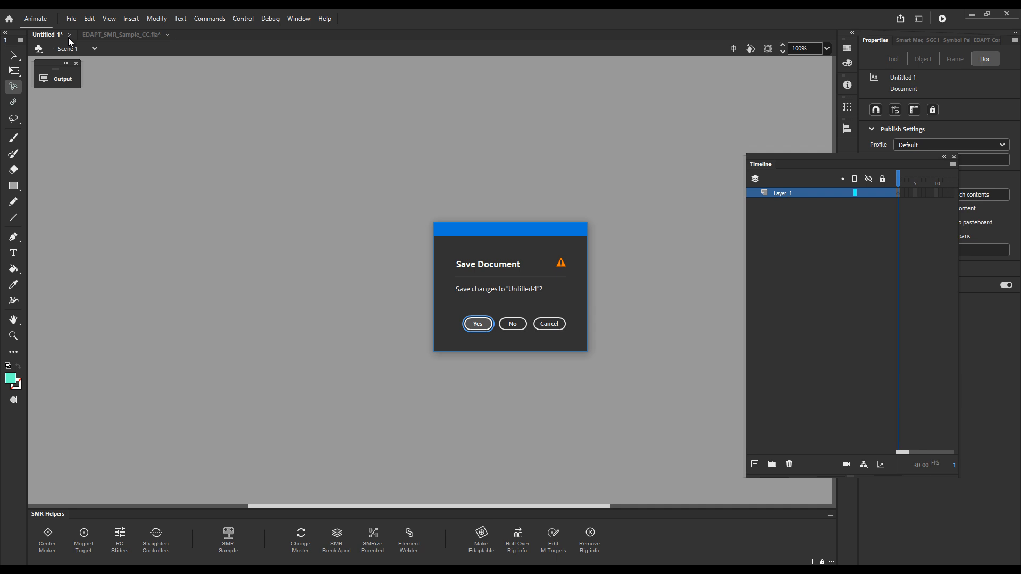
{"action": "left_click", "coordinate": [513, 323]}
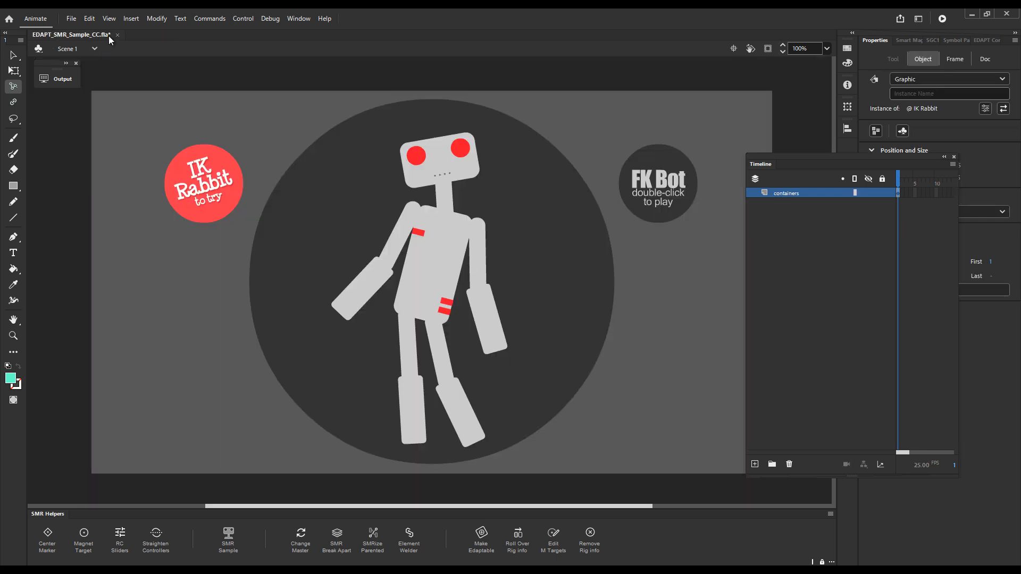
{"action": "left_click", "coordinate": [117, 35]}
{"action": "left_click", "coordinate": [523, 320]}
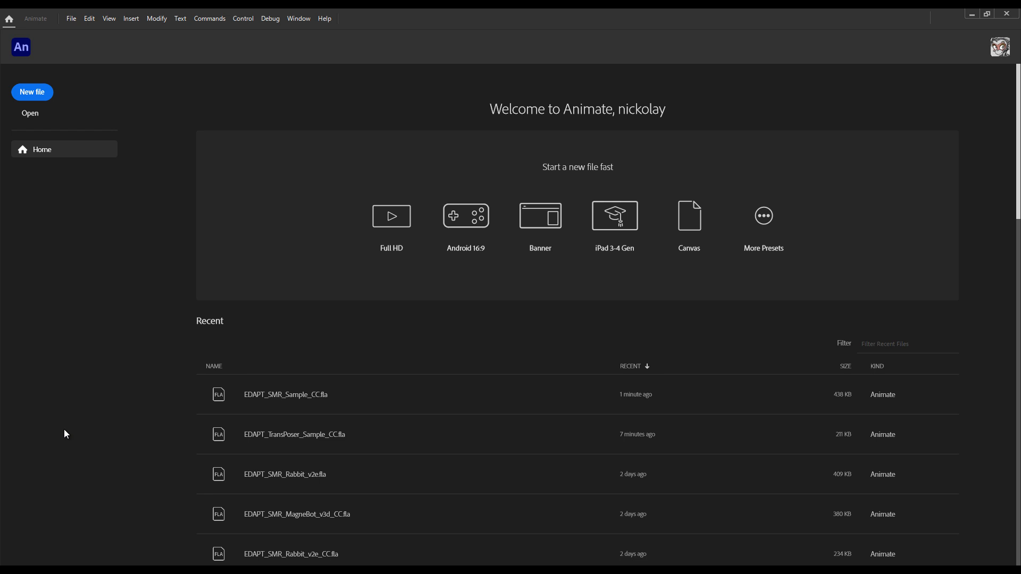
Run Uninstall EDAPT from the Control Panel, confirm with OK, and quit Animate to finish.
{"action": "left_click", "coordinate": [200, 19]}
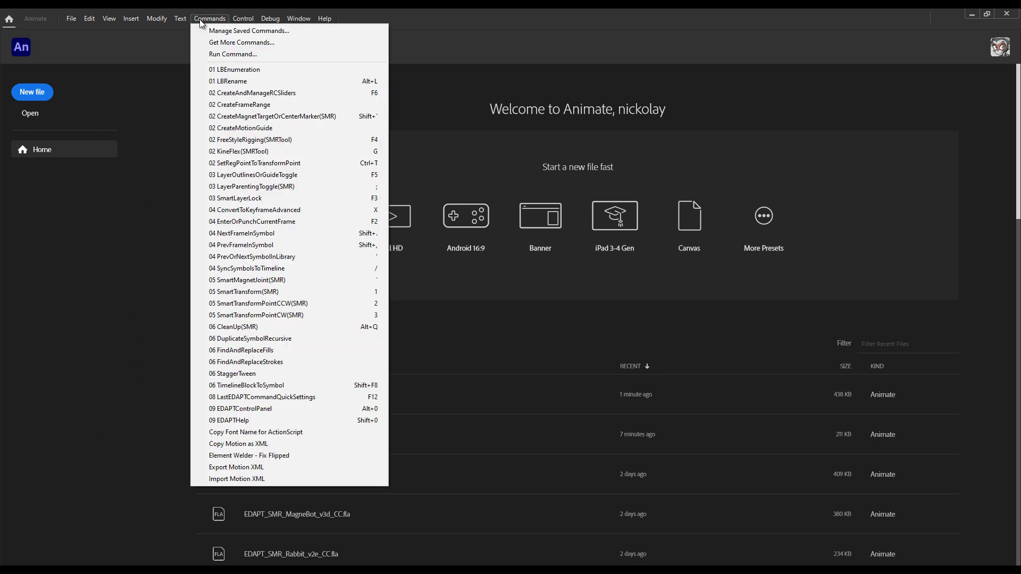
{"action": "left_click", "coordinate": [322, 410]}
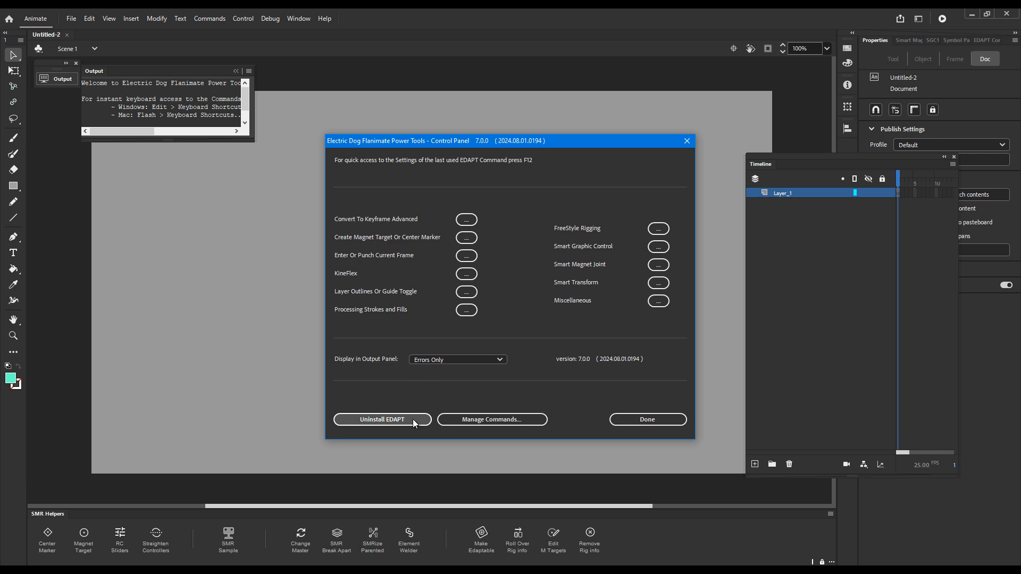
{"action": "left_click", "coordinate": [413, 418]}
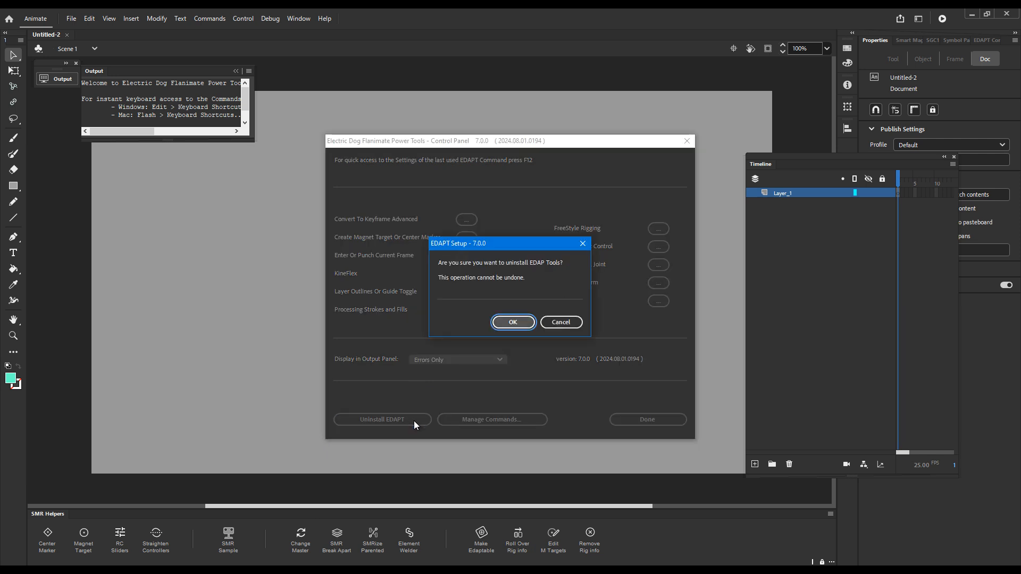
{"action": "left_click", "coordinate": [512, 321]}
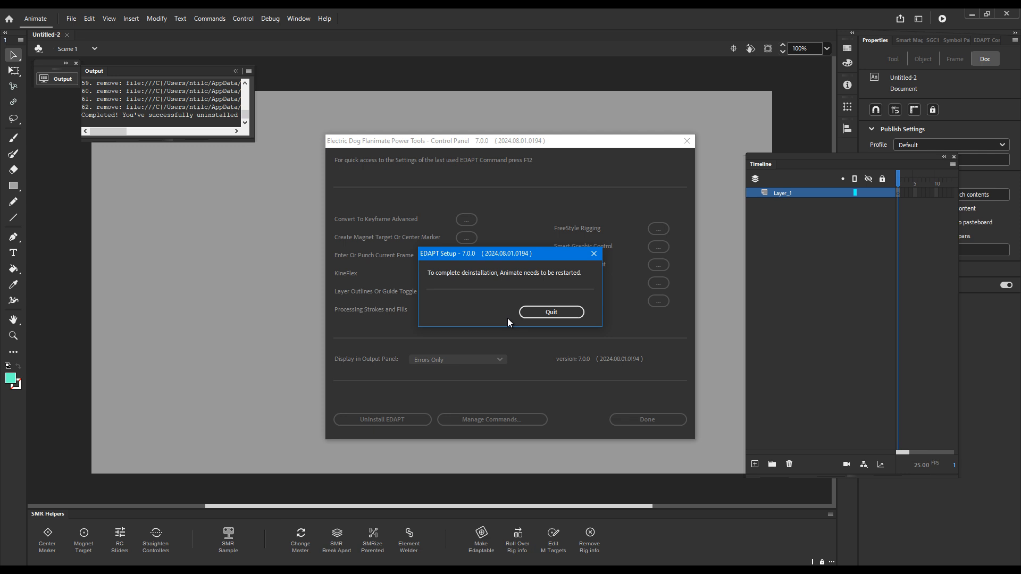
{"action": "left_click", "coordinate": [551, 312]}
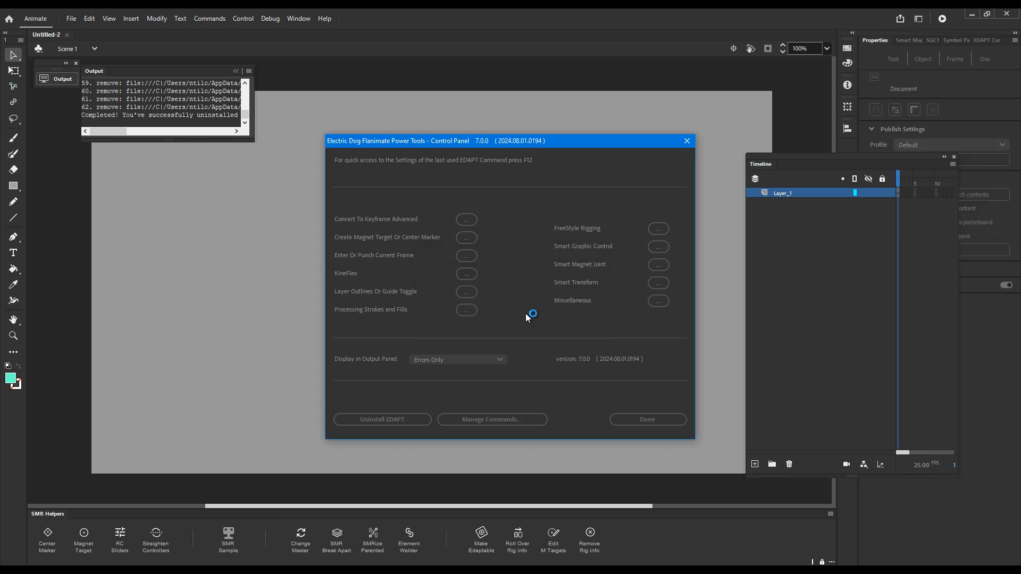